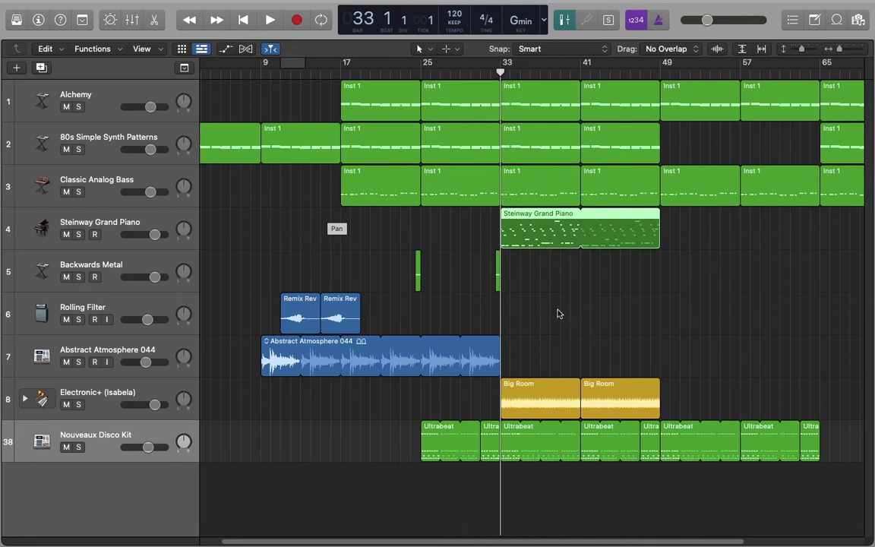
# Select the Steinway Grand Piano track, briefly showing and hiding its region's notes in the Piano Roll editor
pyautogui.doubleClick(537, 236)
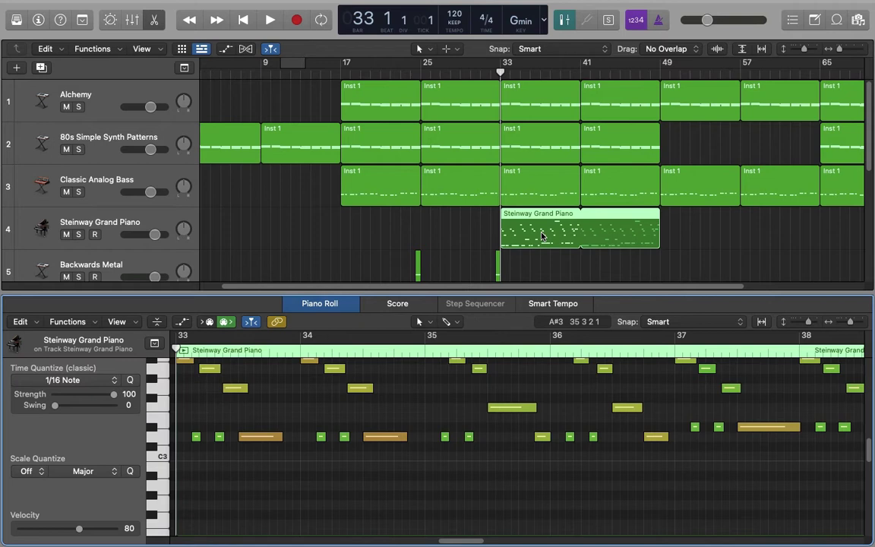
pyautogui.press('p')
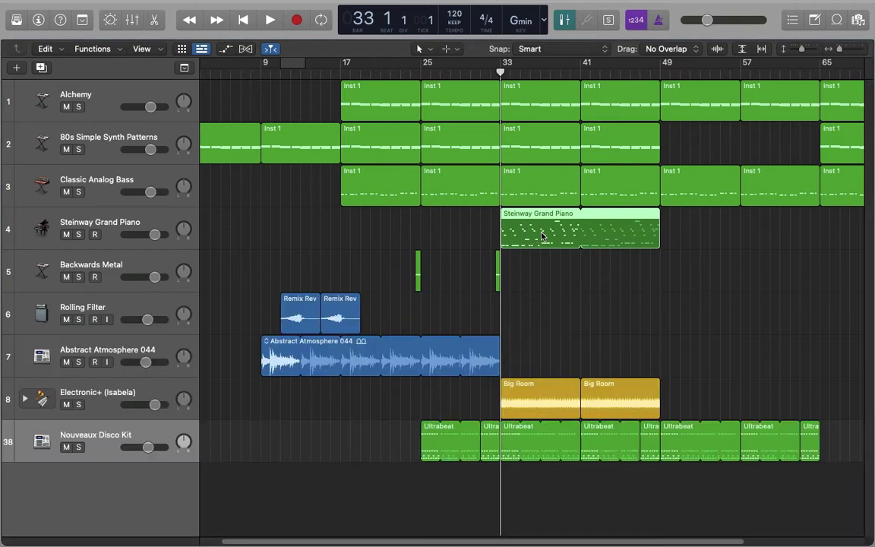
pyautogui.click(161, 220)
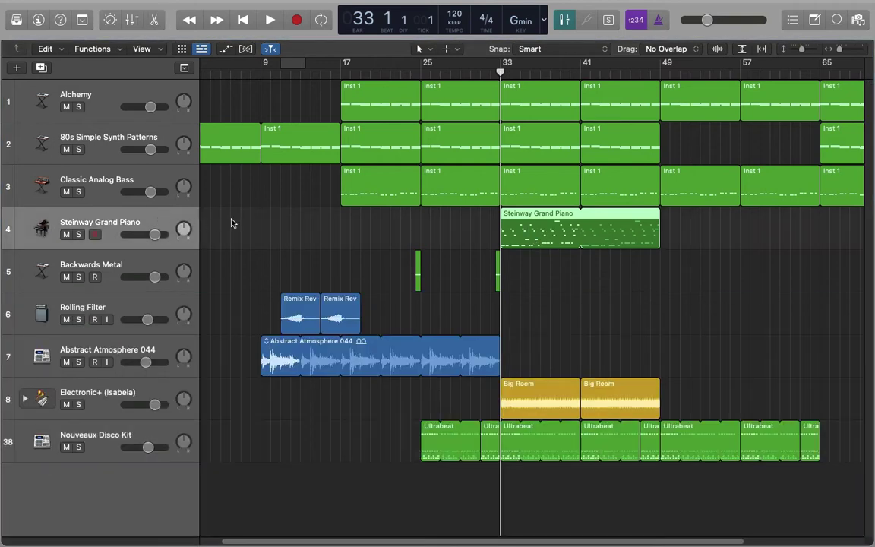
pyautogui.click(154, 21)
pyautogui.click(154, 21)
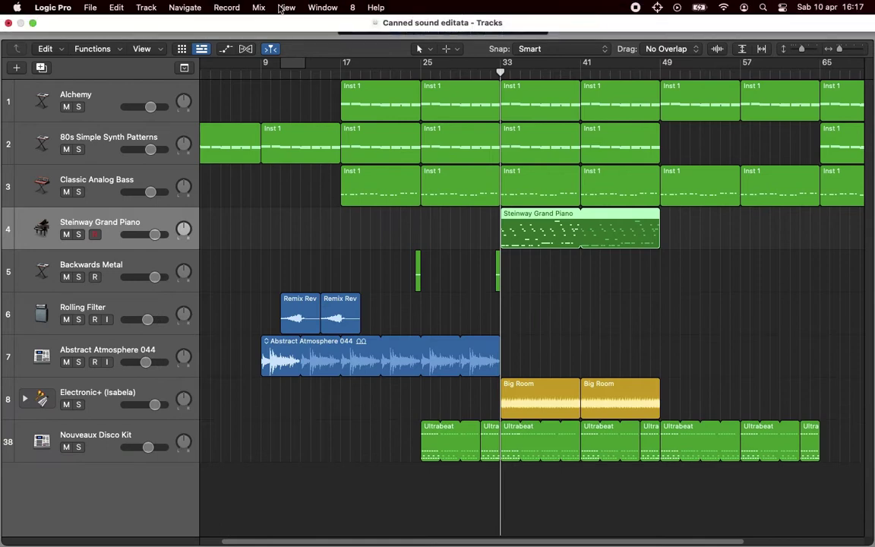
# Show the editor pane for the selected piano region below the tracks and hide it again
pyautogui.click(287, 7)
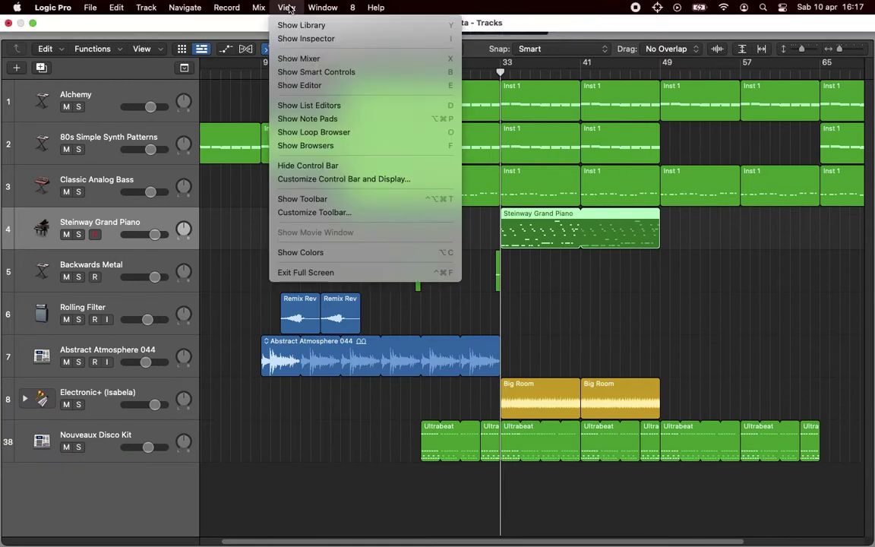
pyautogui.click(319, 86)
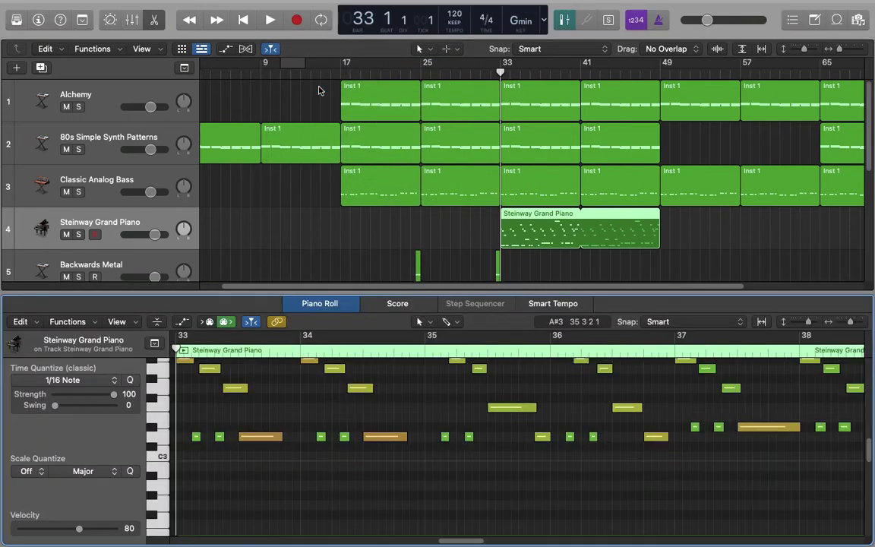
pyautogui.click(153, 22)
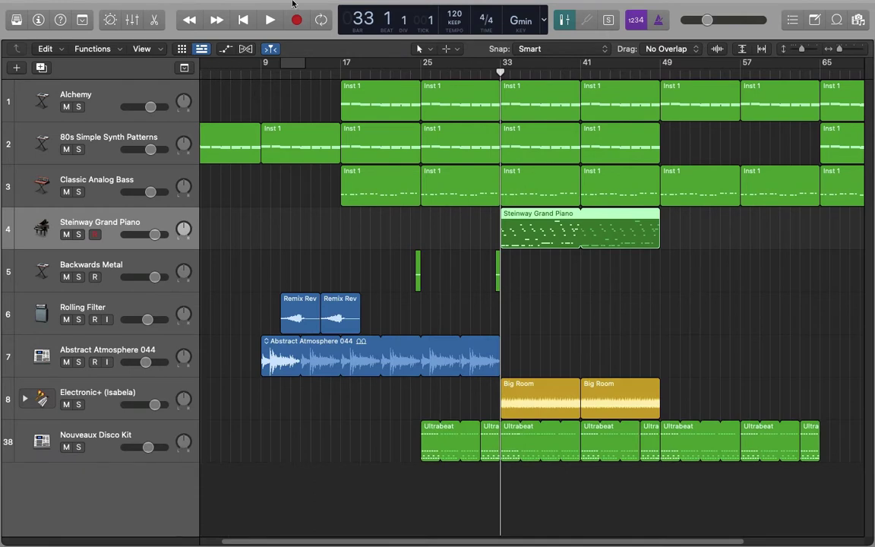
# Open the piano region in a separate Piano Roll window, reposition that window and close it
pyautogui.moveTo(263, 3)
pyautogui.click(322, 7)
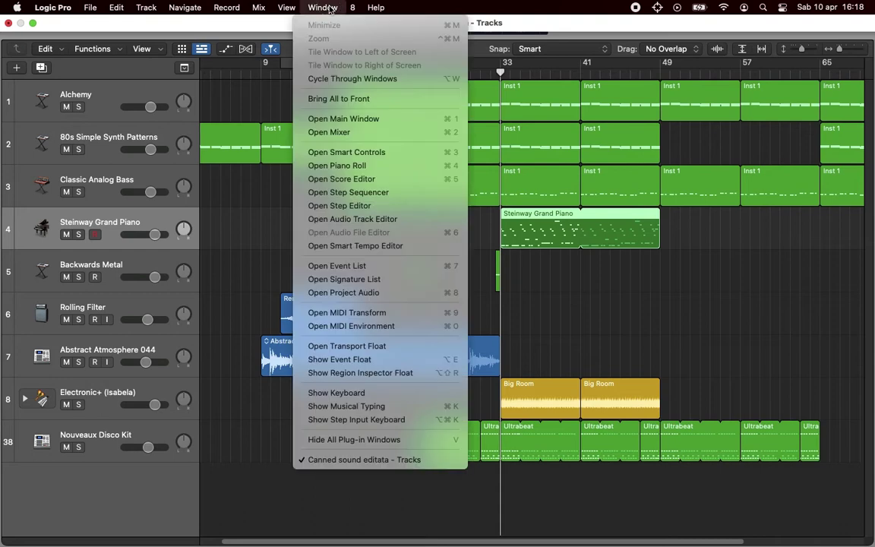
pyautogui.click(370, 167)
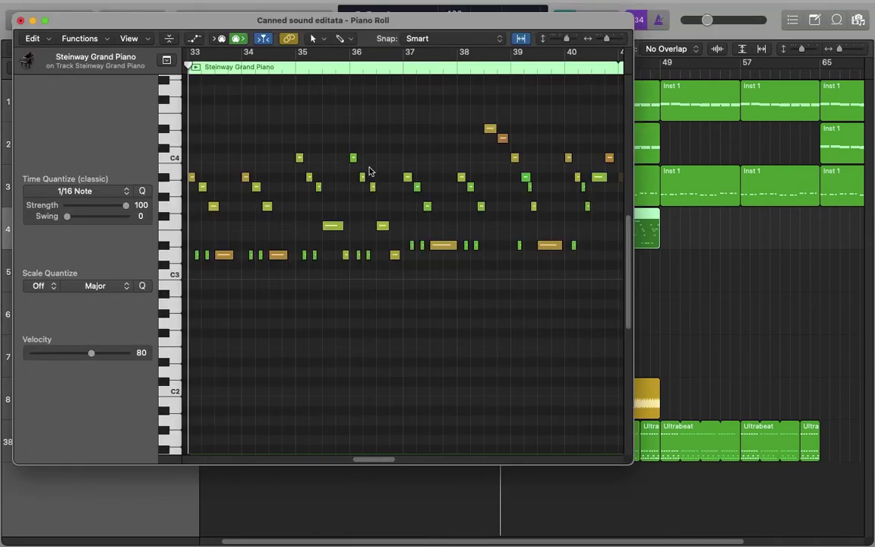
pyautogui.moveTo(242, 25); pyautogui.dragTo(291, 38)
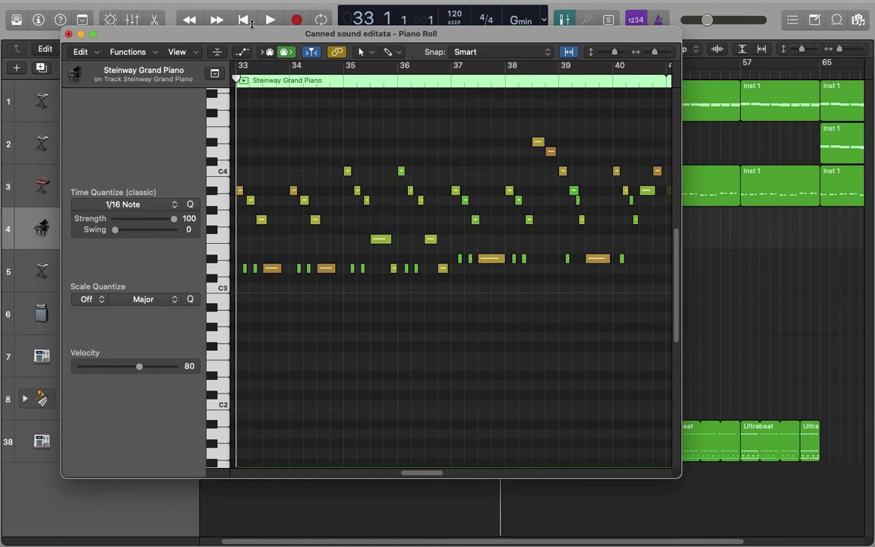
pyautogui.click(68, 34)
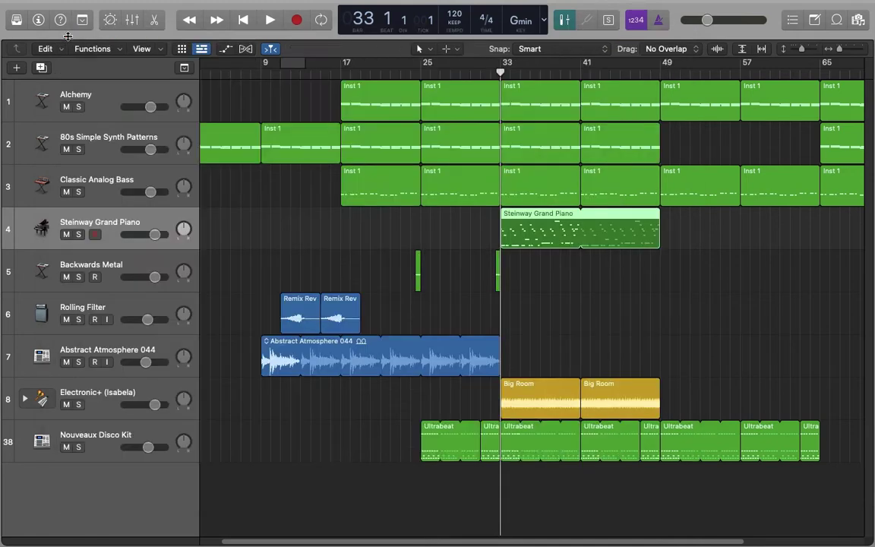
# Open the Steinway Grand Piano region in the Piano Roll editor below the tracks
pyautogui.doubleClick(537, 238)
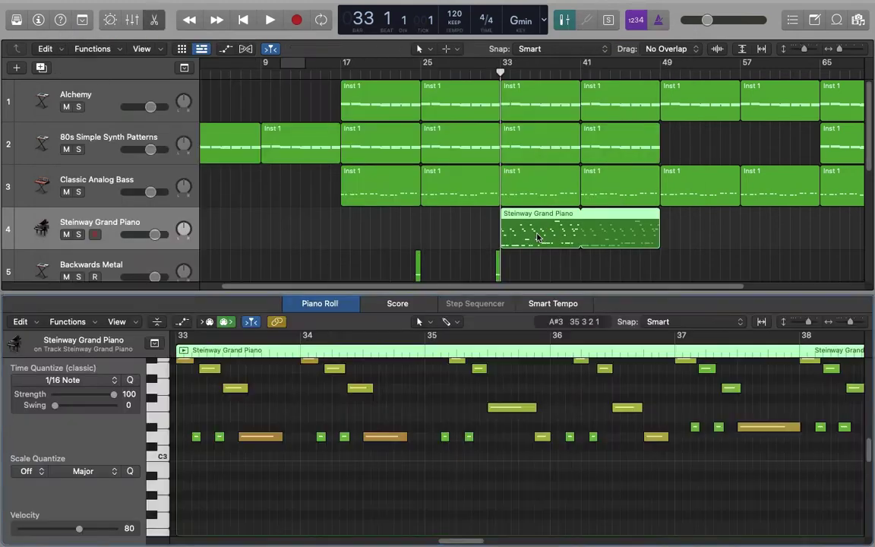
pyautogui.scroll(2, 416, 412)
pyautogui.scroll(2, 416, 412)
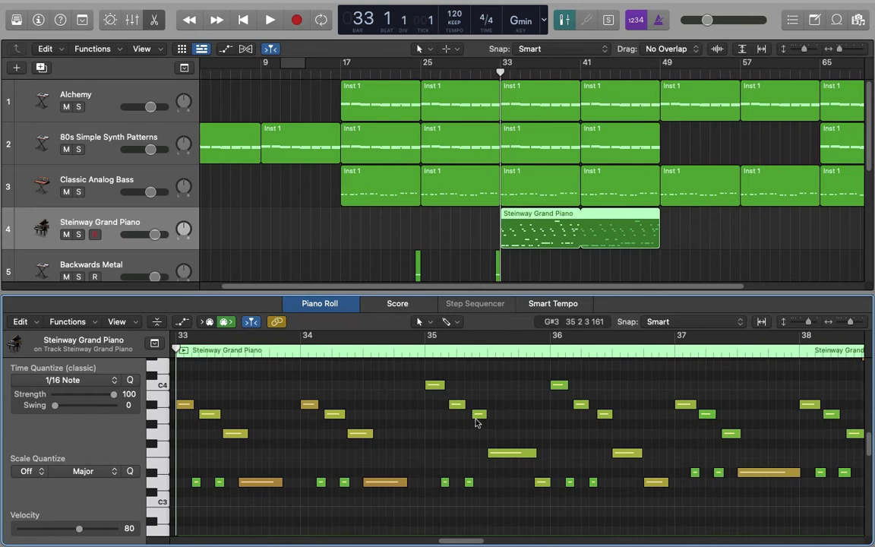
# Audition the A3, A#3 and F3 notes in bar 35 individually, leaving the long F3 note selected
pyautogui.moveTo(513, 457)
pyautogui.click(510, 455)
pyautogui.press('Left')
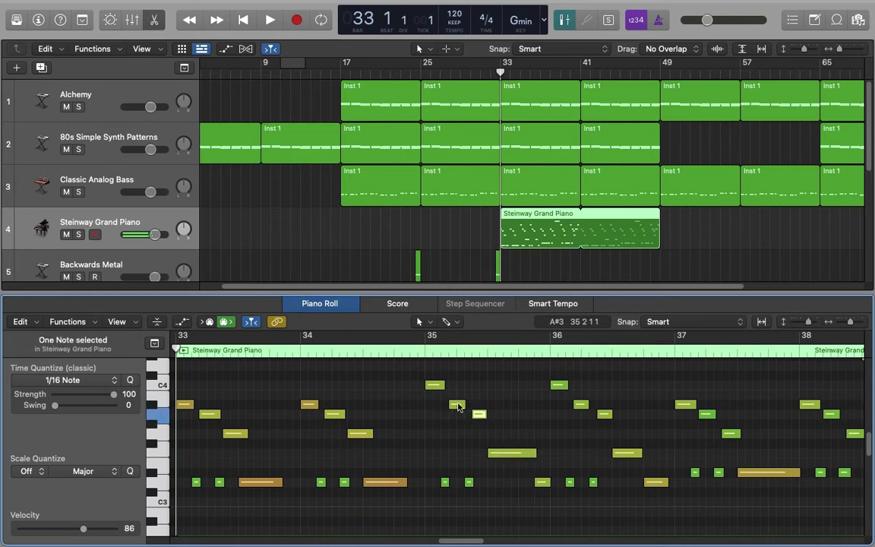
pyautogui.click(456, 405)
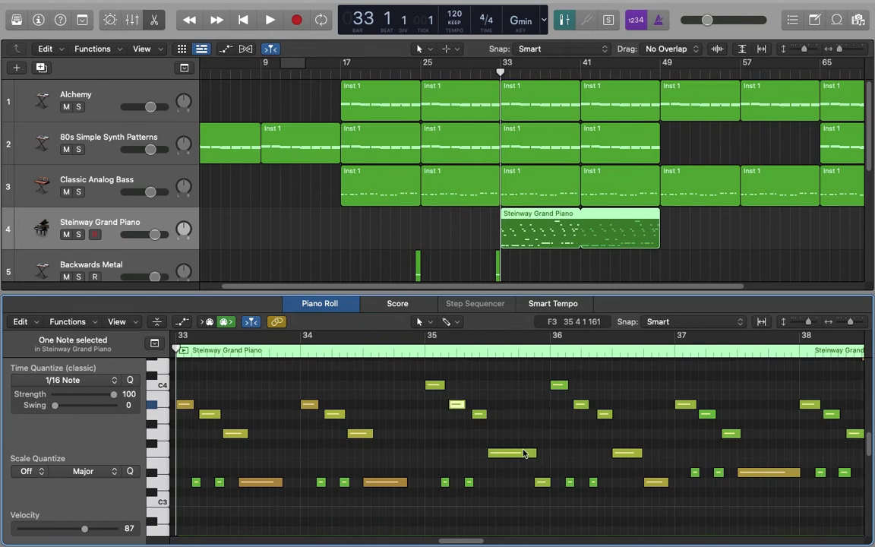
pyautogui.moveTo(509, 454); pyautogui.dragTo(510, 456)
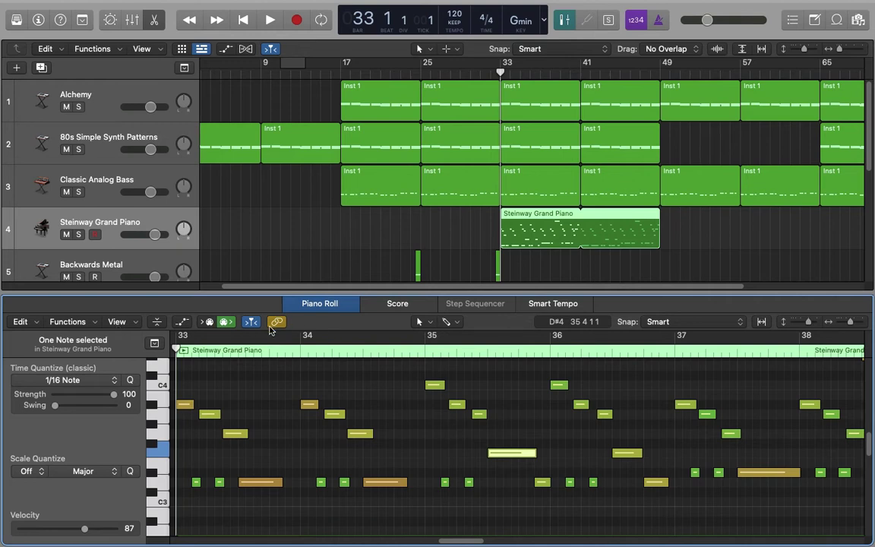
# Turn the Piano Roll's collapsed note view and its Note Velocity automation lane on and off again
pyautogui.click(157, 321)
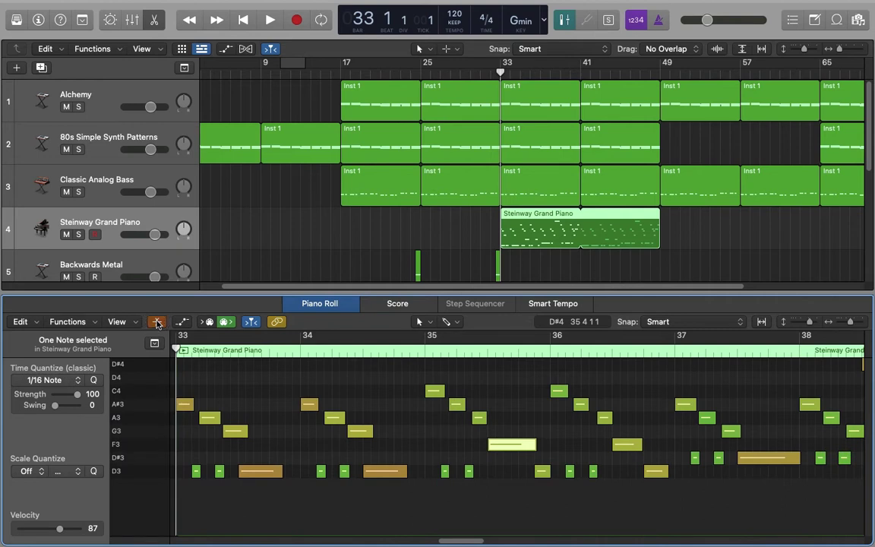
pyautogui.click(157, 321)
pyautogui.click(182, 322)
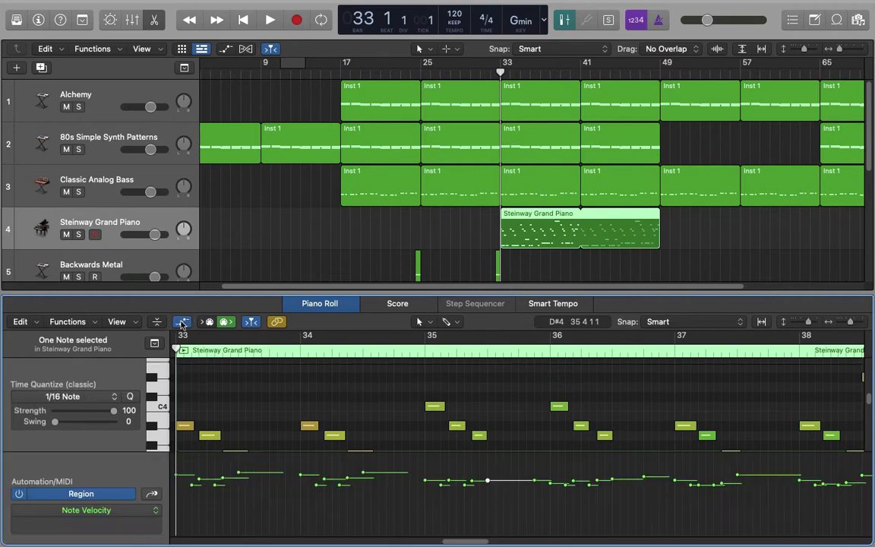
pyautogui.click(182, 322)
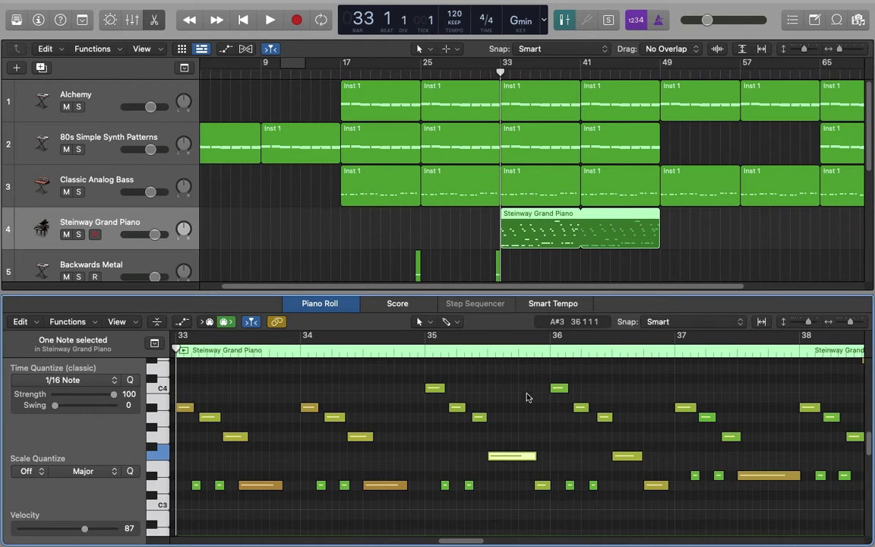
# Move the playhead to bar 34 beat 2 and return it to the start of bar 33
pyautogui.click(249, 349)
pyautogui.moveTo(248, 349); pyautogui.dragTo(331, 349)
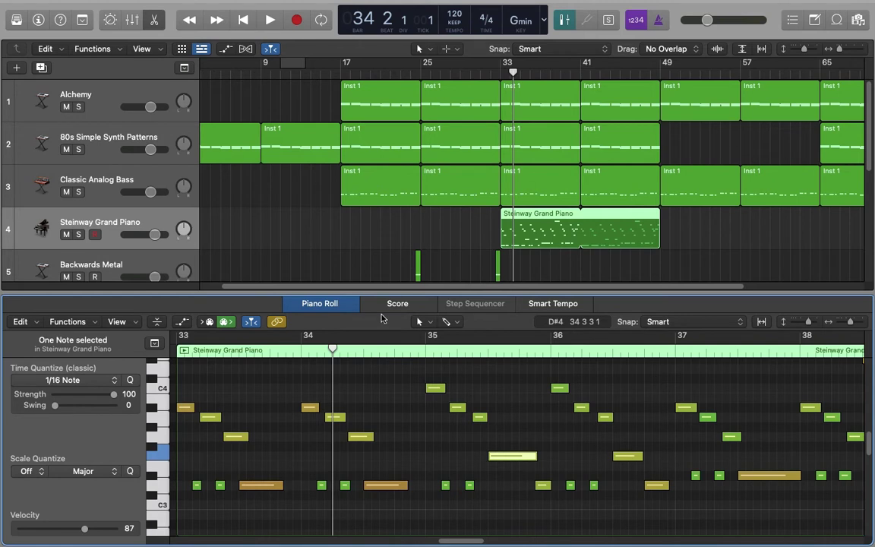
pyautogui.click(373, 349)
pyautogui.moveTo(373, 348); pyautogui.dragTo(185, 345)
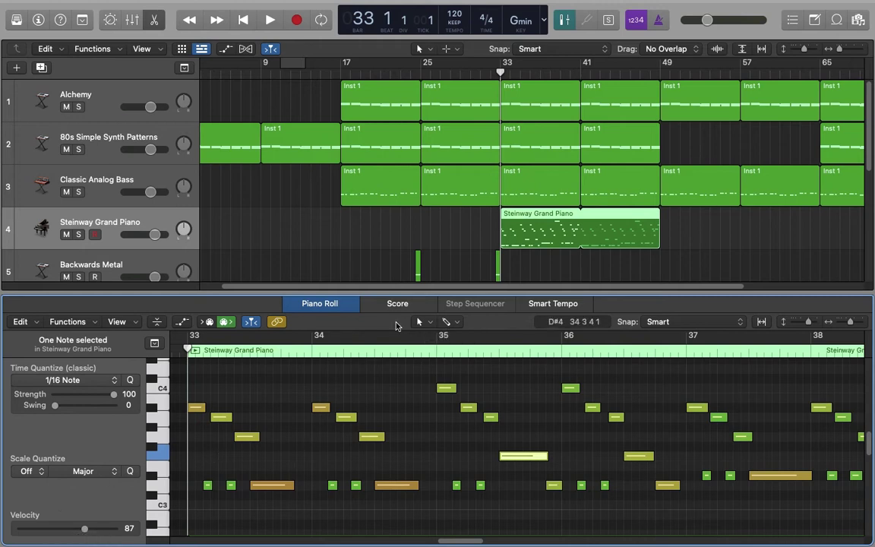
# Review the Piano Roll tool choices, draw an A#3 note on beat 3 of bar 34 with the Pencil tool, and delete it
pyautogui.click(428, 324)
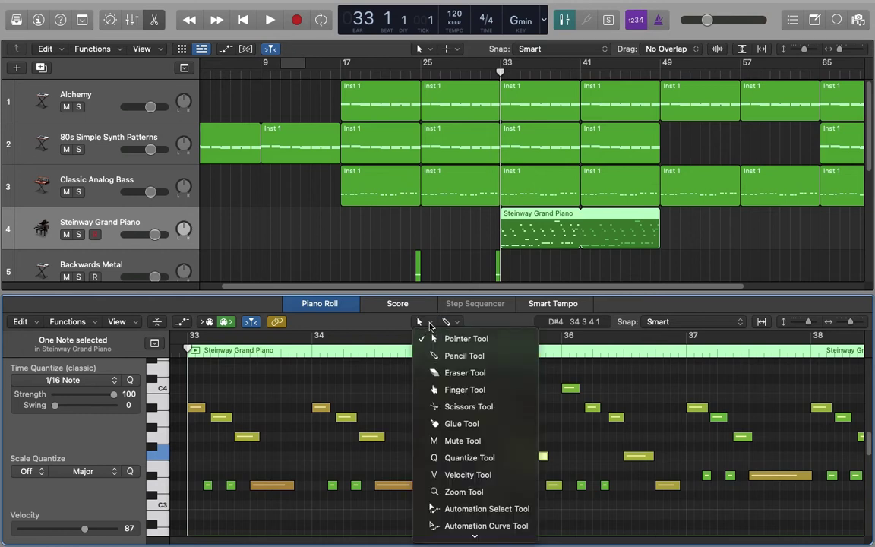
pyautogui.click(431, 326)
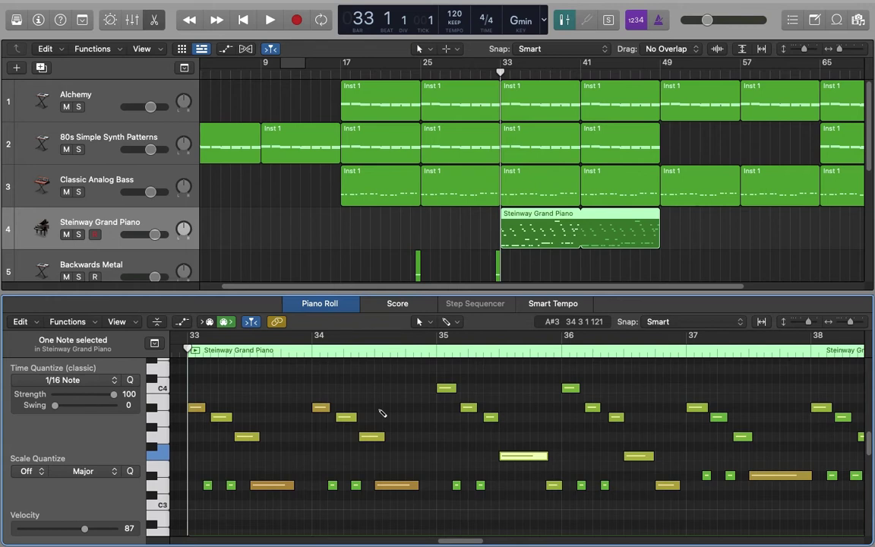
pyautogui.click(379, 409)
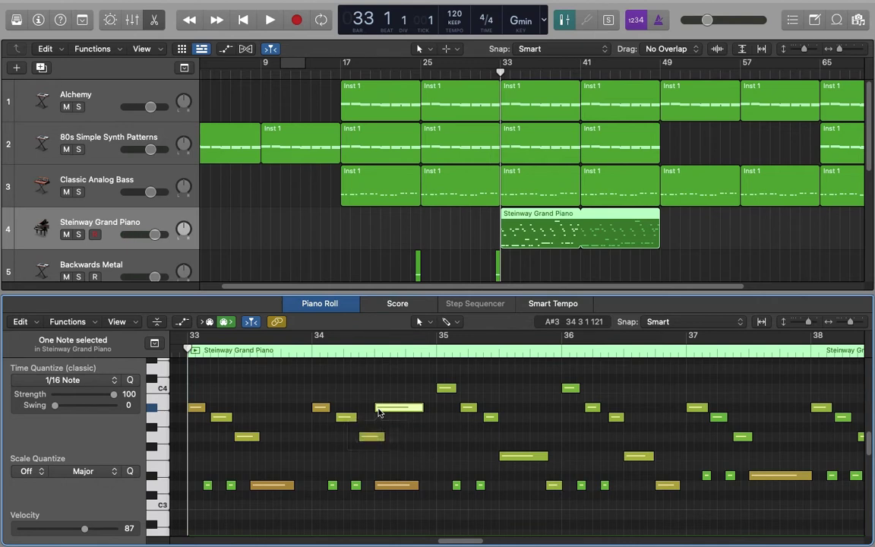
pyautogui.press('Delete')
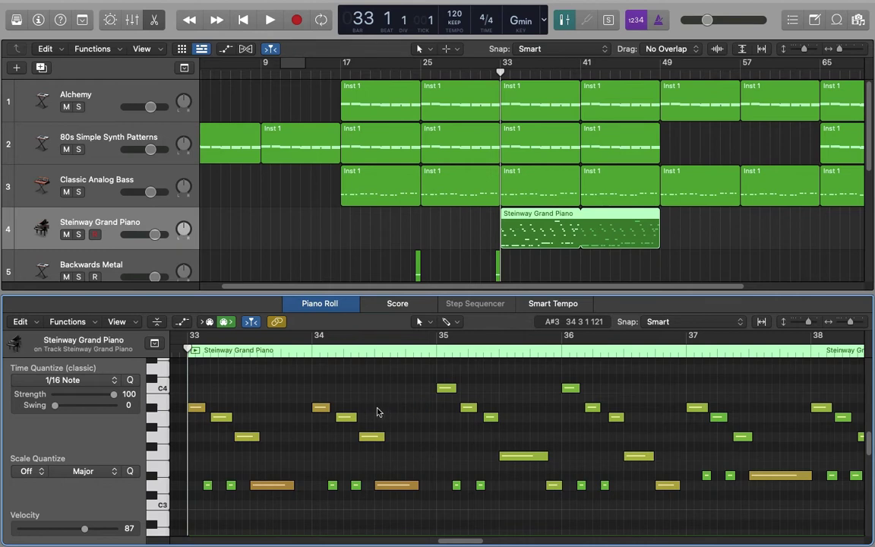
# Add an A#3 note on beat 3 of bar 34 using the length of bar 34's first A#3 note, and delete it
pyautogui.click(324, 409)
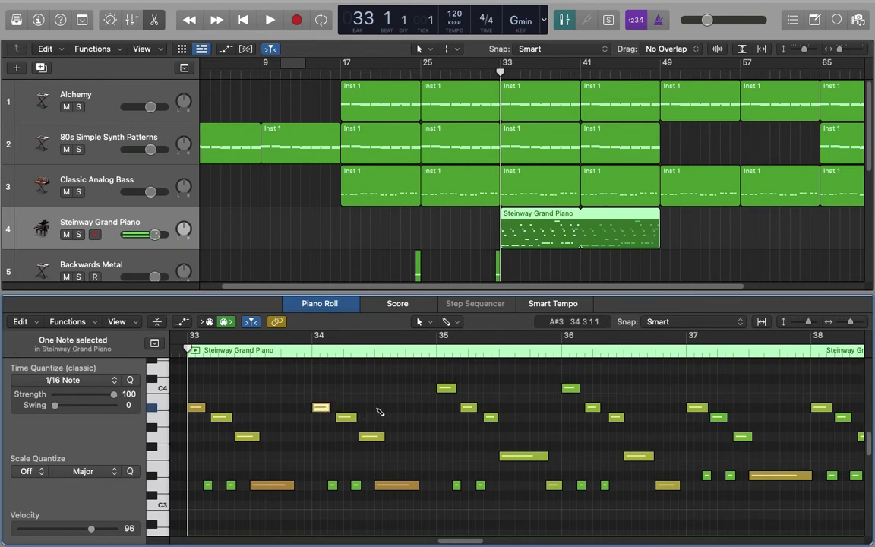
pyautogui.keyDown('super'); pyautogui.click(380, 408); pyautogui.keyUp('super')
pyautogui.moveTo(380, 408)
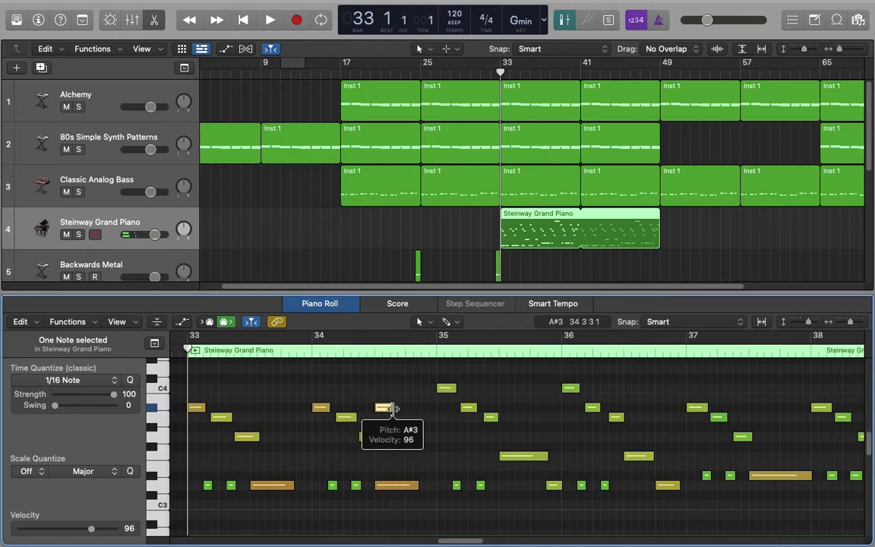
pyautogui.press('Delete')
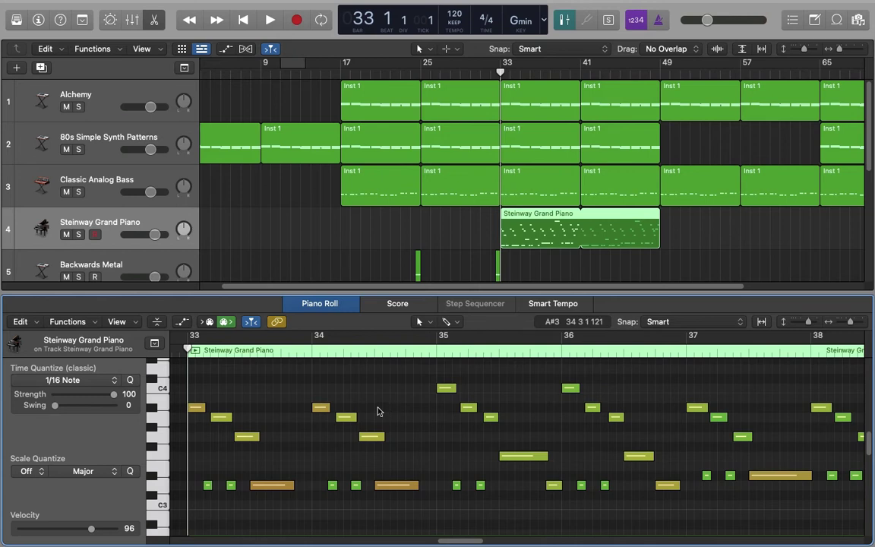
# Draw a short A#3 note on beat 3 of bar 34, undo the further edit tried on it, and delete the note
pyautogui.click(377, 408)
pyautogui.click(379, 409)
pyautogui.moveTo(379, 409); pyautogui.dragTo(425, 411)
pyautogui.press('super+z')
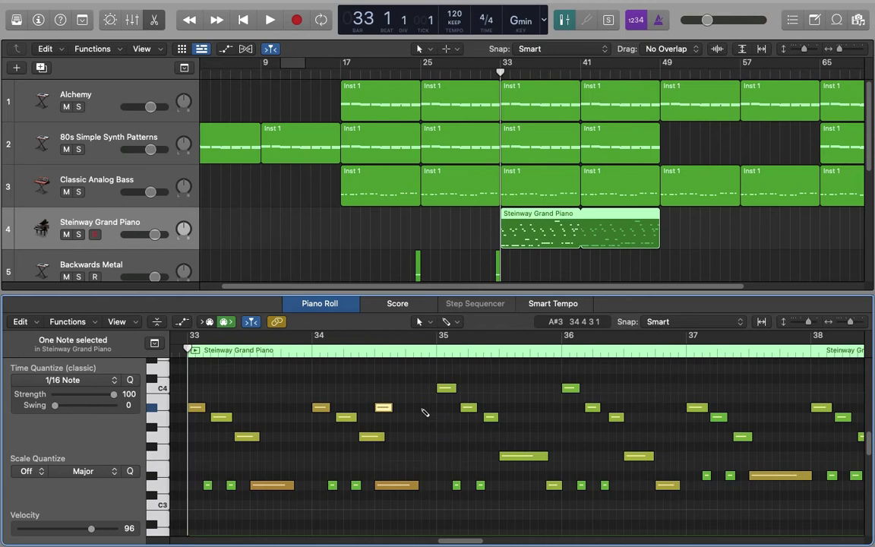
pyautogui.press('Delete')
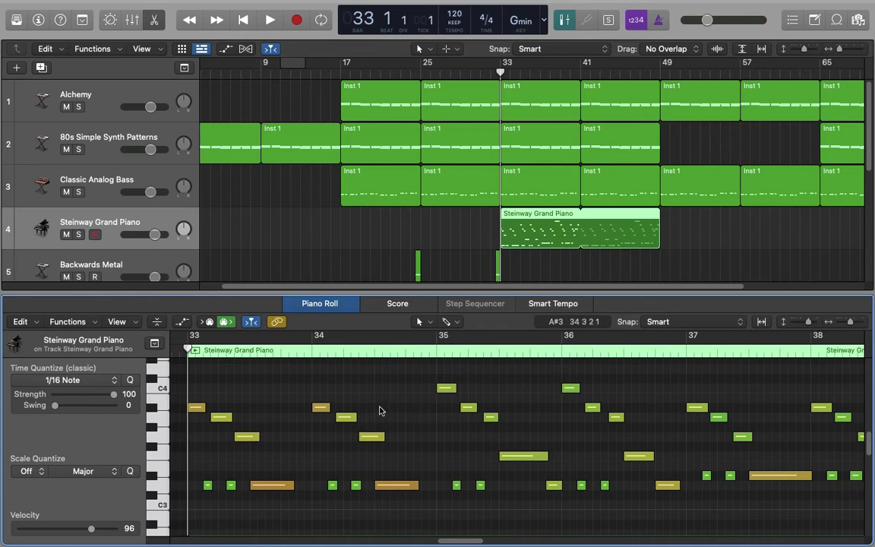
# Draw a two-beat A#3 note starting on beat 3 of bar 34 and delete it
pyautogui.moveTo(375, 408)
pyautogui.mouseDown()
pyautogui.moveTo(421, 411)
pyautogui.moveTo(385, 411)
pyautogui.mouseUp()
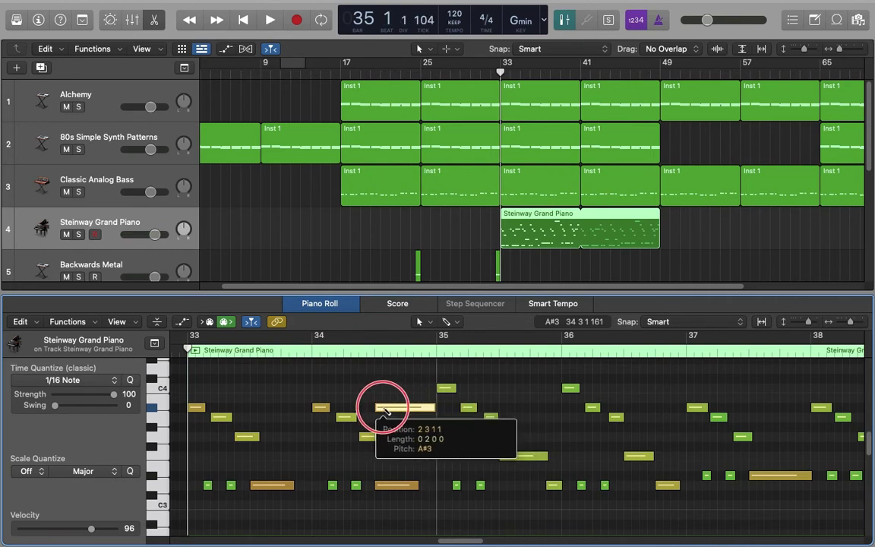
pyautogui.moveTo(386, 410); pyautogui.dragTo(386, 411)
pyautogui.press('Delete')
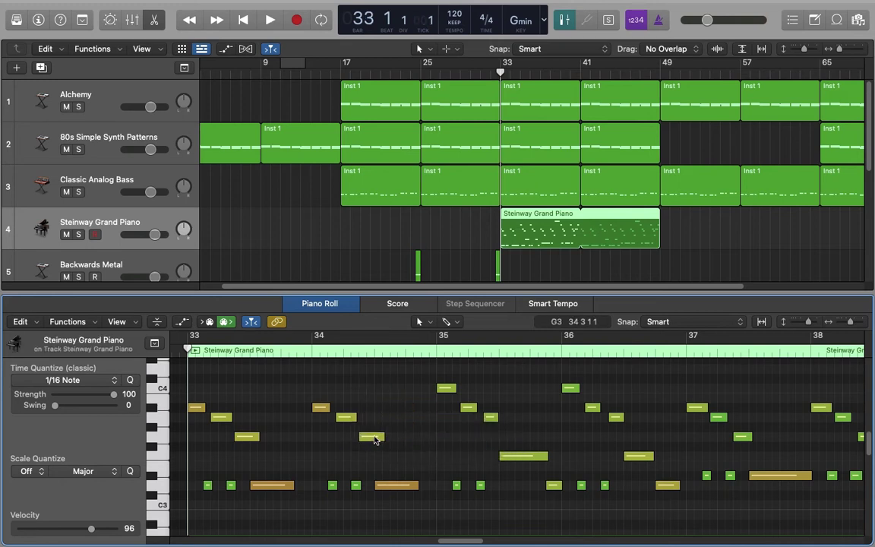
# Audition the G3 and A3 notes in bar 34 and select the A#3, A3 and G3 notes there together
pyautogui.click(371, 436)
pyautogui.click(346, 417)
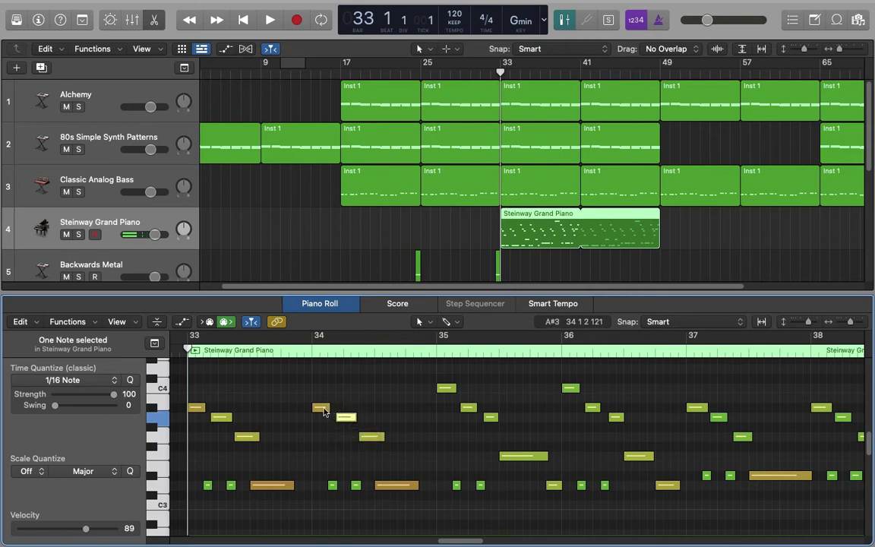
pyautogui.click(322, 408)
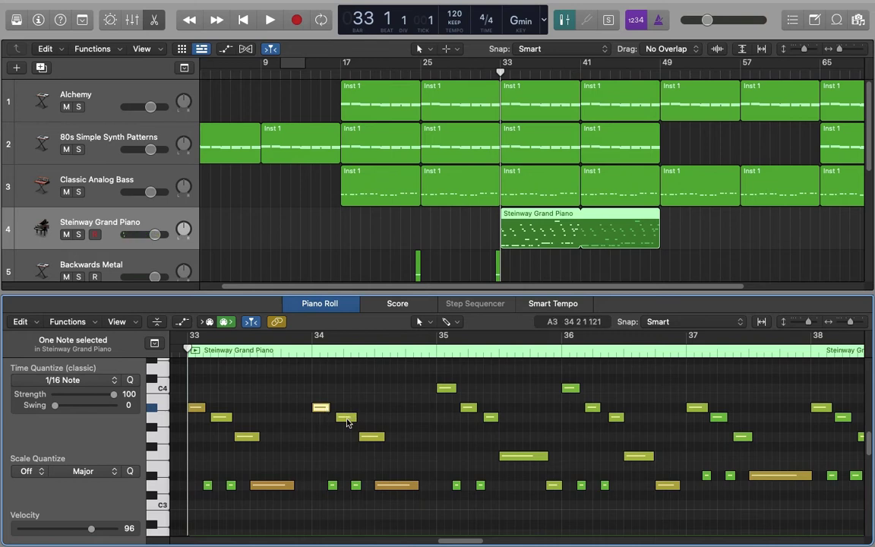
pyautogui.keyDown('shift'); pyautogui.click(346, 416); pyautogui.keyUp('shift')
pyautogui.keyDown('shift'); pyautogui.click(371, 438); pyautogui.keyUp('shift')
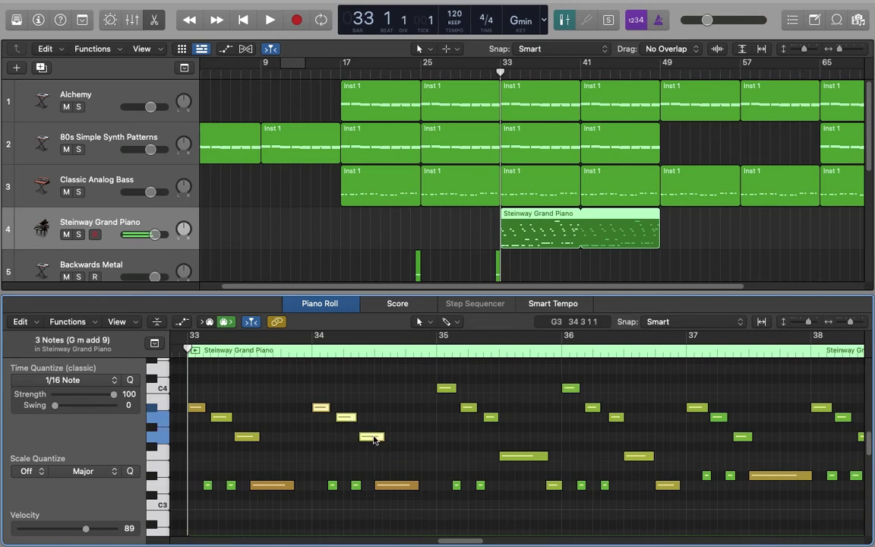
# Add bar 34's long D3 note to the selection, then clear it, select the bar's six notes as a group, and deselect them
pyautogui.keyDown('shift'); pyautogui.click(396, 485); pyautogui.keyUp('shift')
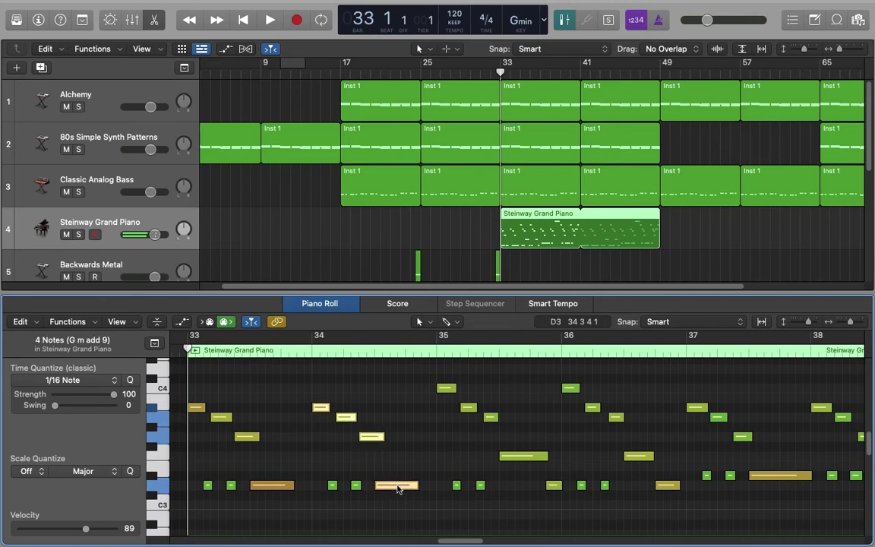
pyautogui.click(406, 444)
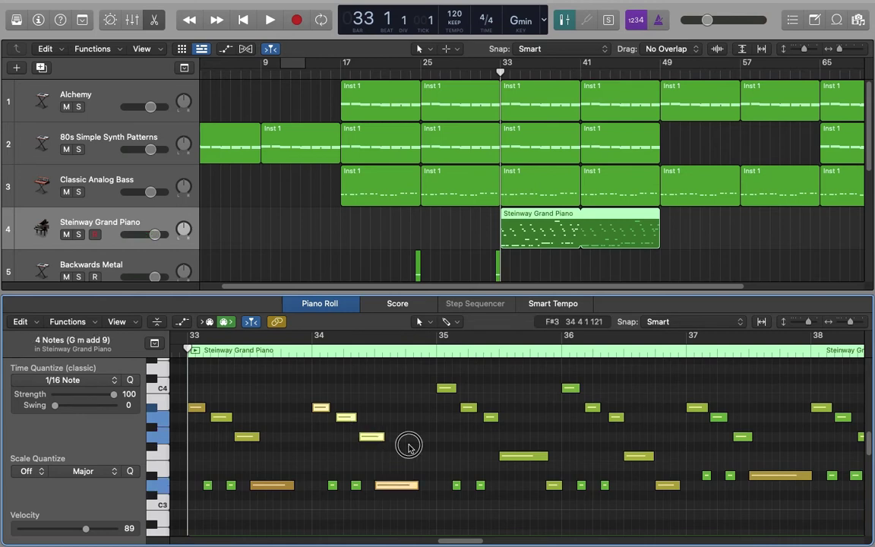
pyautogui.click(317, 381)
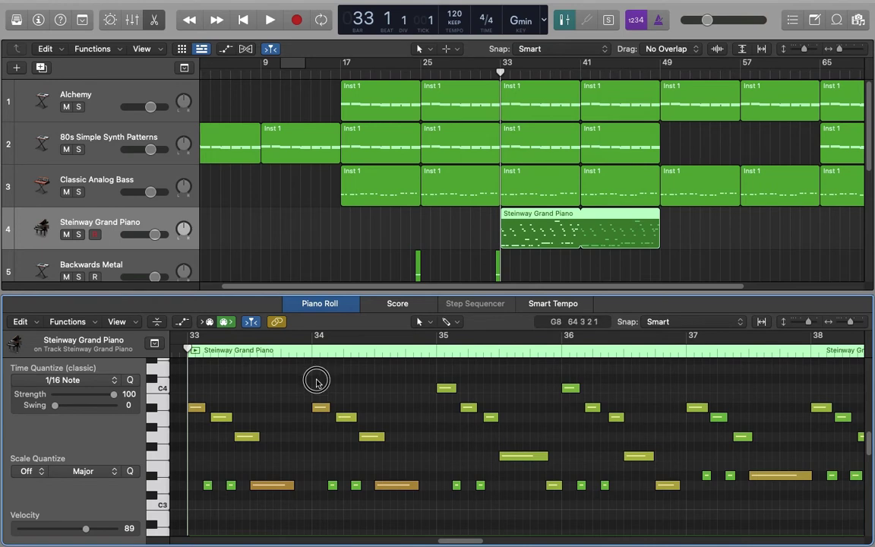
pyautogui.moveTo(318, 381); pyautogui.dragTo(424, 513)
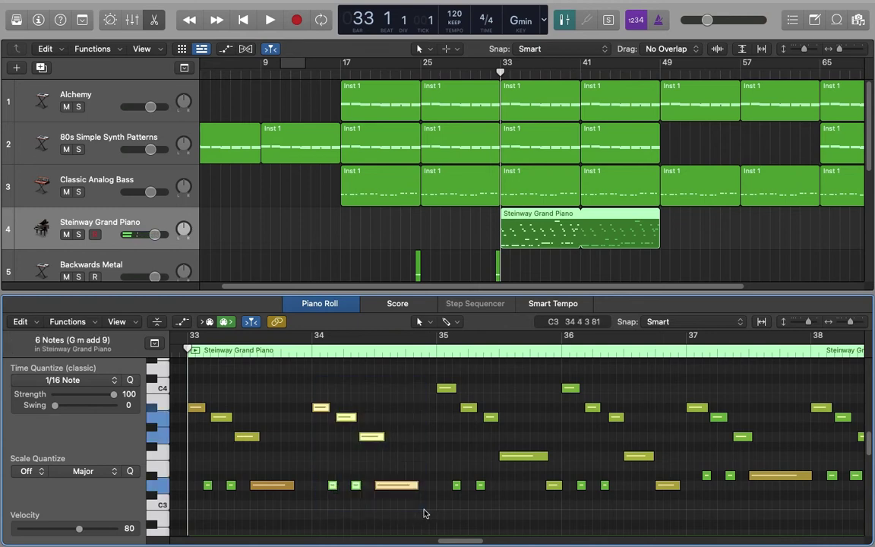
pyautogui.click(406, 463)
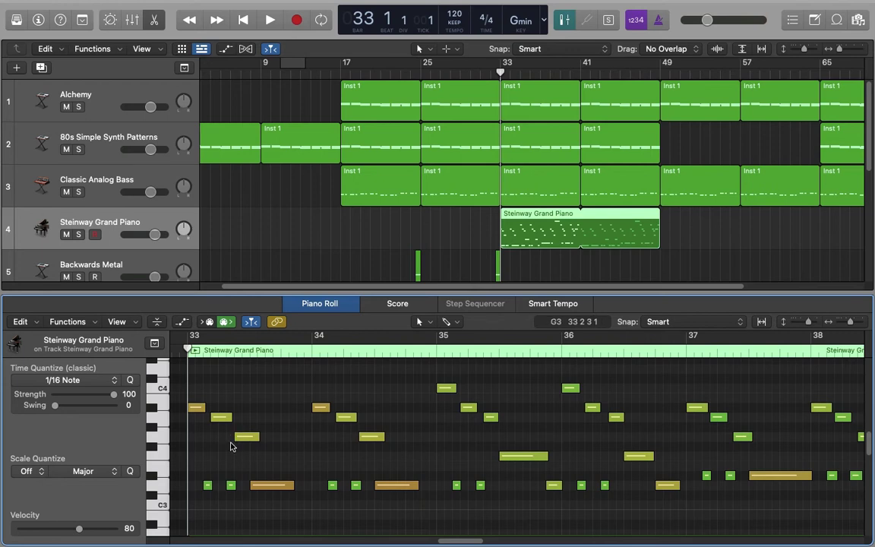
# Select every note of a single pitch in turn for D3, G3, A3 and A#3, and clear the selection
pyautogui.click(161, 486)
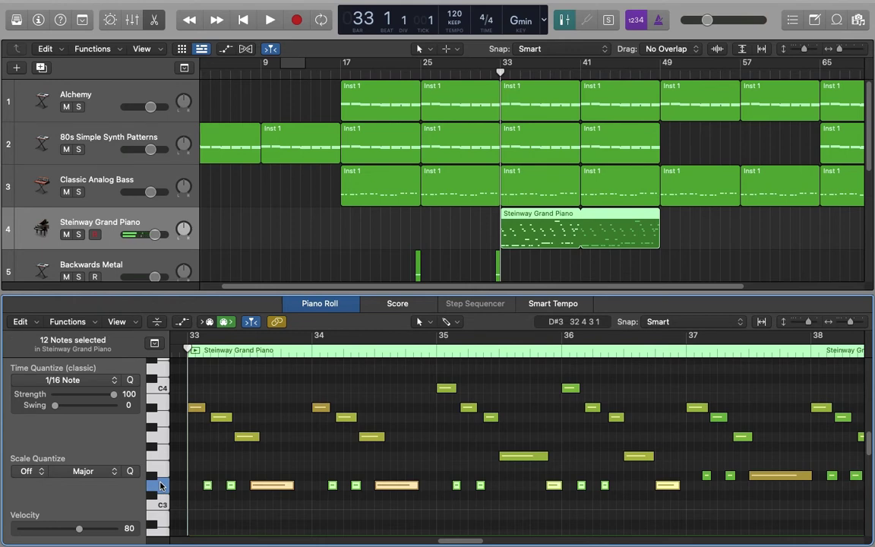
pyautogui.click(157, 435)
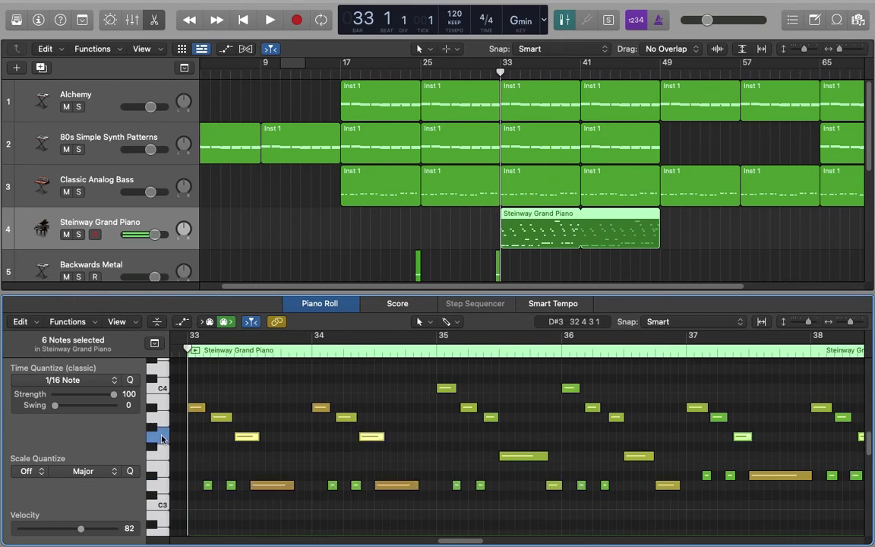
pyautogui.click(155, 417)
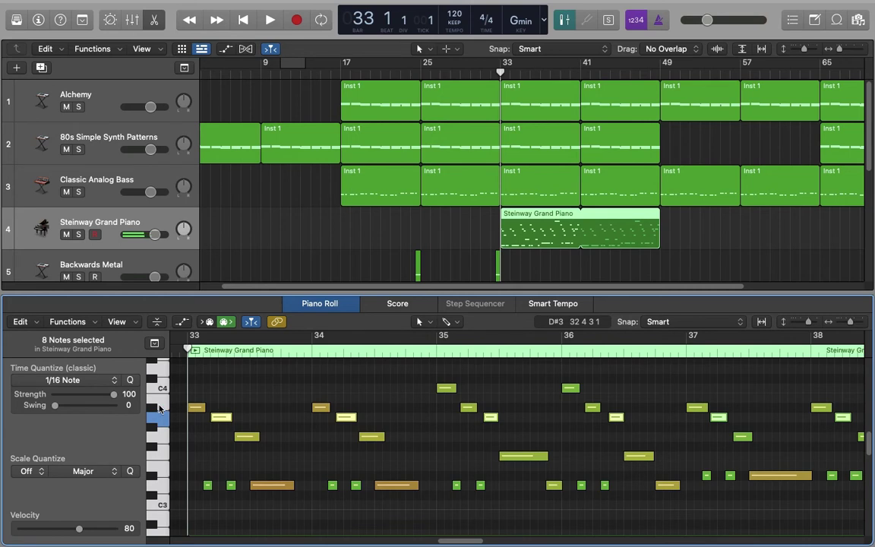
pyautogui.click(151, 407)
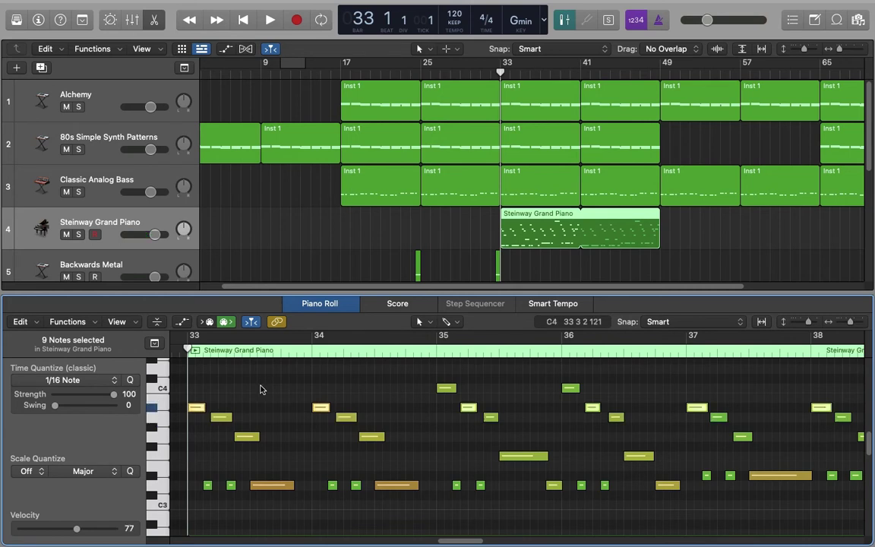
pyautogui.click(284, 396)
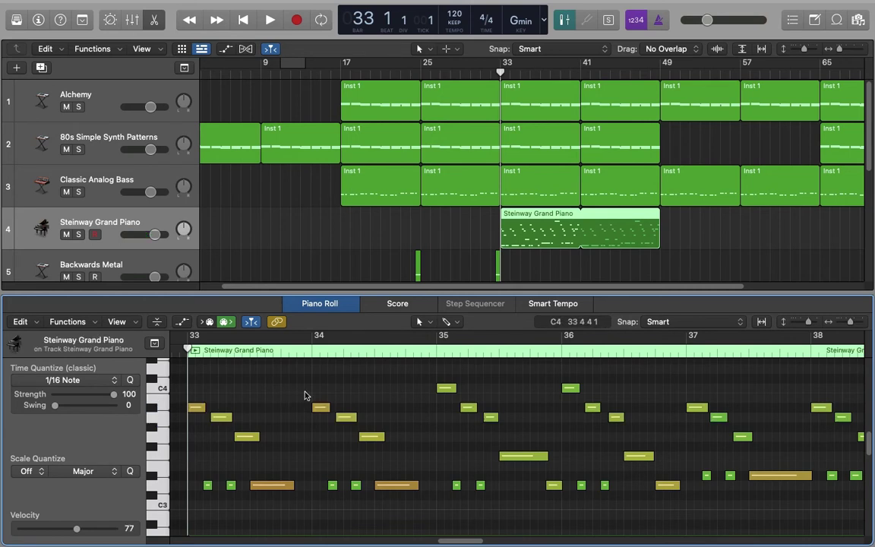
# Select bar 34's six notes, move them together one beat later, and undo the move
pyautogui.moveTo(319, 394); pyautogui.dragTo(405, 510)
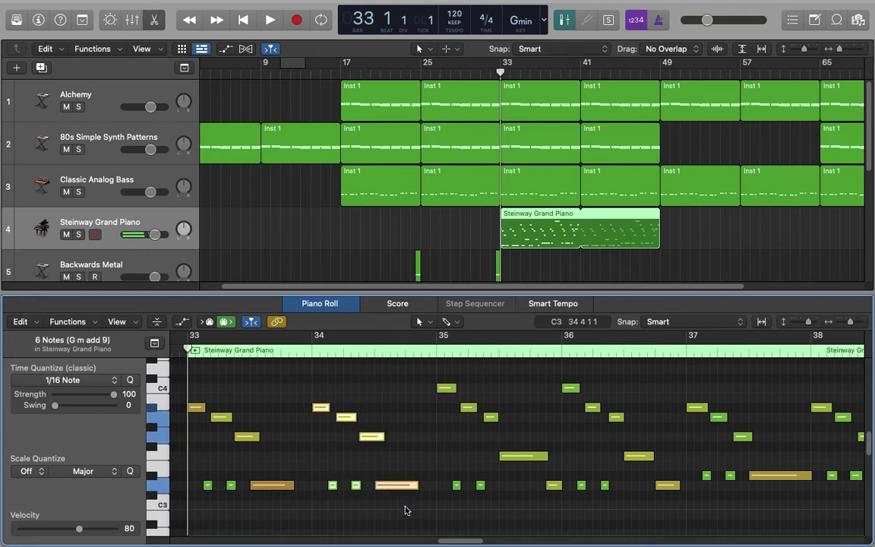
pyautogui.click(320, 409)
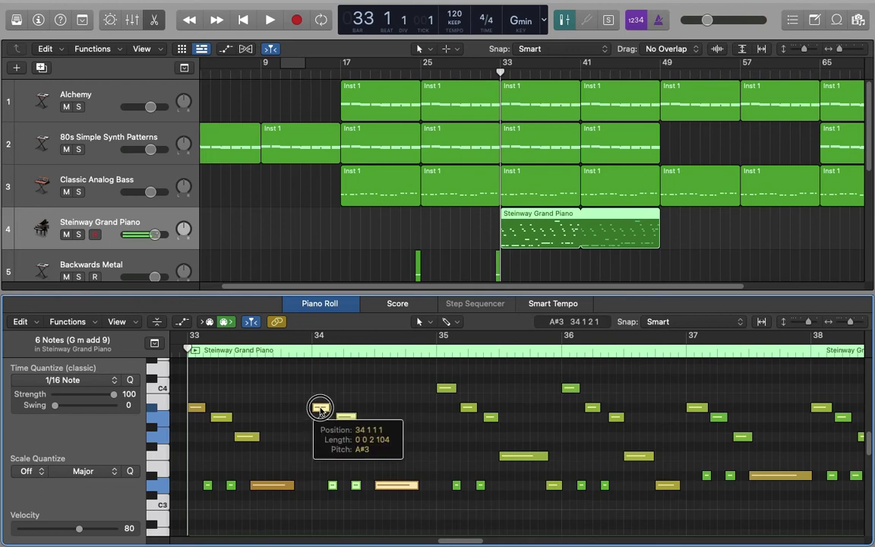
pyautogui.moveTo(320, 409); pyautogui.dragTo(352, 410)
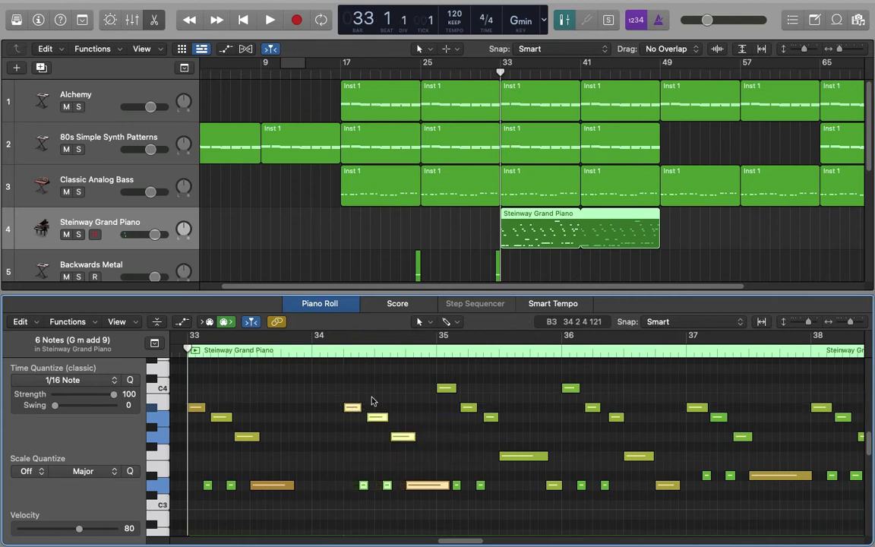
pyautogui.press('super+z')
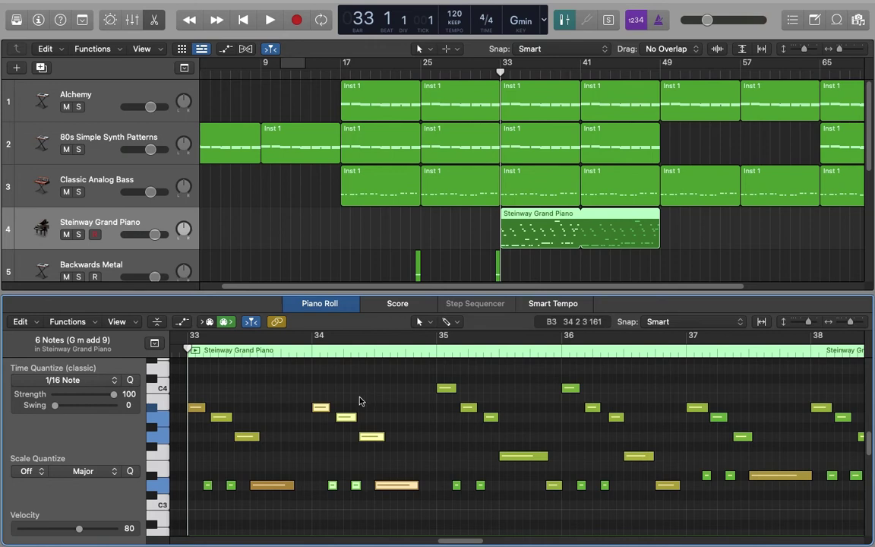
# Transpose bar 34's six selected notes up two semitones, moving the A#3 to C4, and undo the change
pyautogui.click(322, 410)
pyautogui.moveTo(322, 410); pyautogui.dragTo(340, 396)
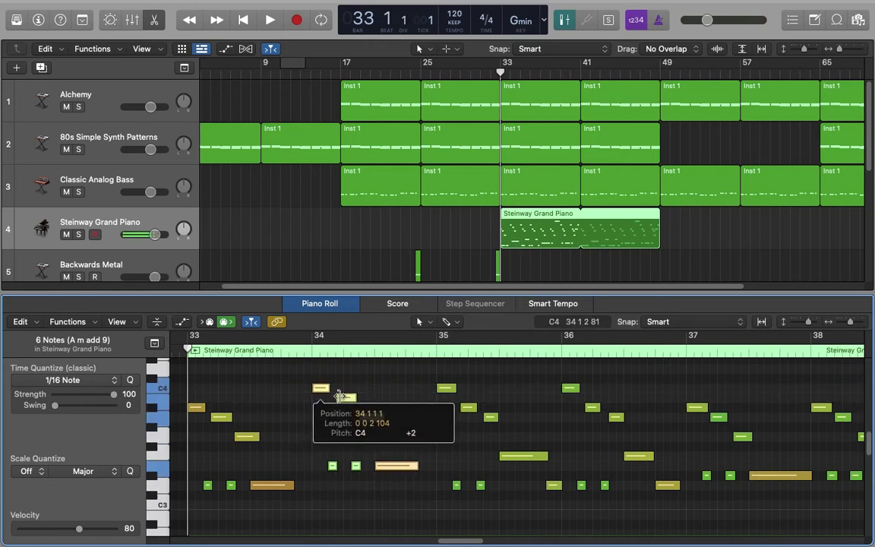
pyautogui.press('super+z')
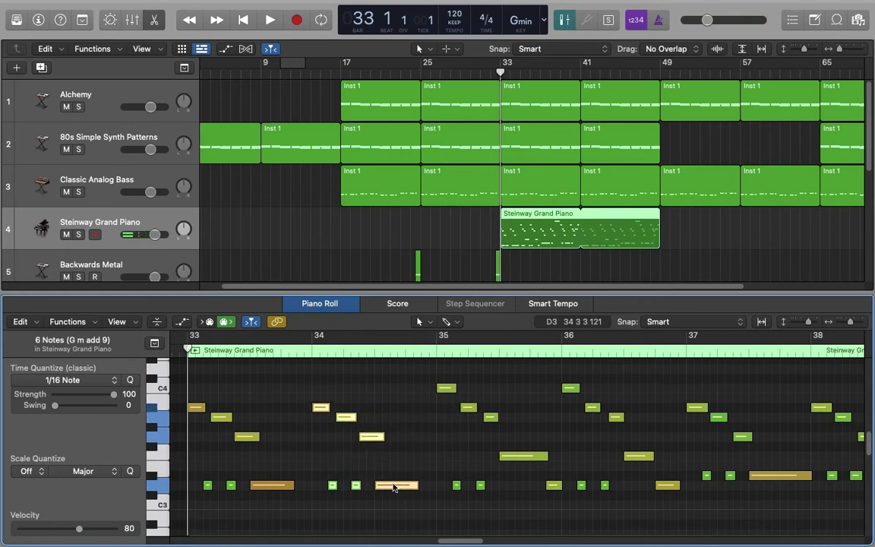
# Try raising bar 34's long D3 note on its own, then all D3 notes together, undoing each change
pyautogui.moveTo(392, 486); pyautogui.dragTo(387, 468)
pyautogui.press('super+z')
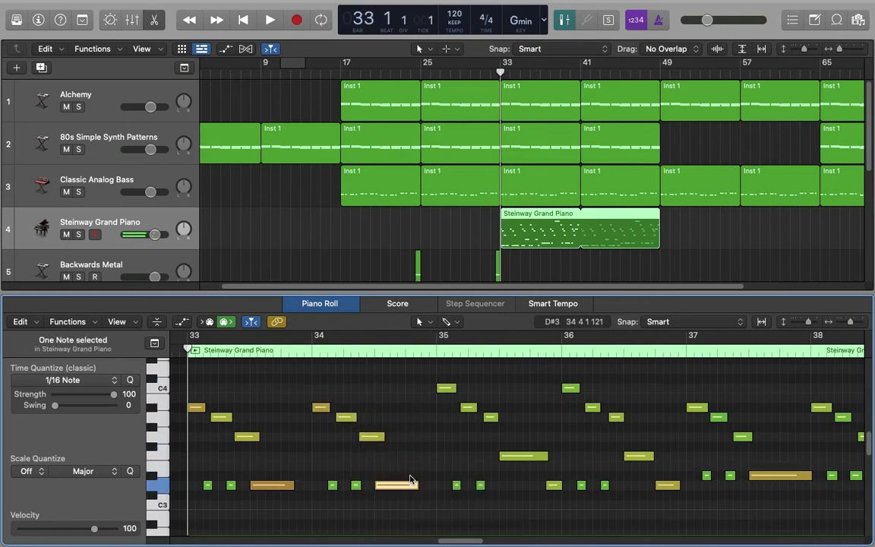
pyautogui.click(164, 488)
pyautogui.moveTo(273, 486); pyautogui.dragTo(275, 465)
pyautogui.press('super+z')
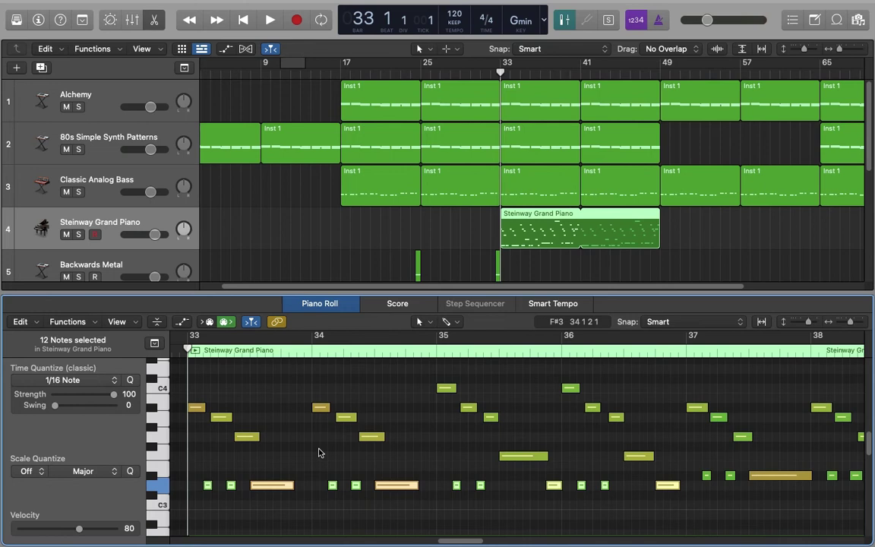
# Copy bar 34's G3 note to beat 4, then copy the bar's six notes down so the first lands on C3, undoing both copies
pyautogui.moveTo(371, 435); pyautogui.dragTo(417, 444)
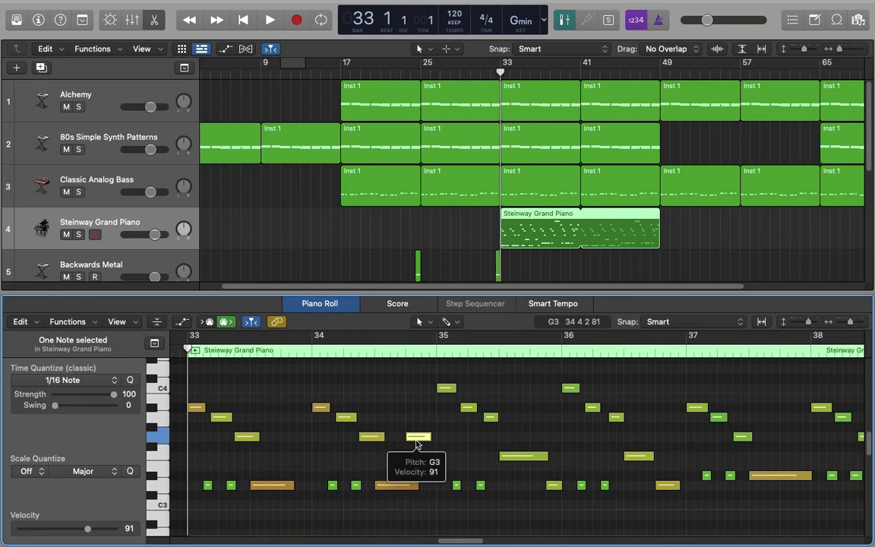
pyautogui.moveTo(314, 384); pyautogui.dragTo(388, 517)
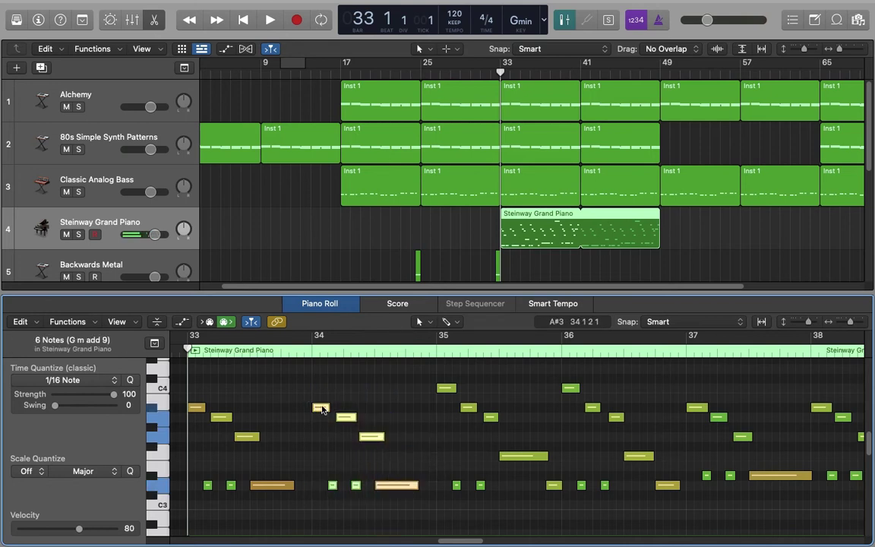
pyautogui.moveTo(321, 408); pyautogui.dragTo(321, 410)
pyautogui.moveTo(326, 479); pyautogui.dragTo(321, 507)
pyautogui.scroll(-2, 373, 470)
pyautogui.scroll(-3, 373, 471)
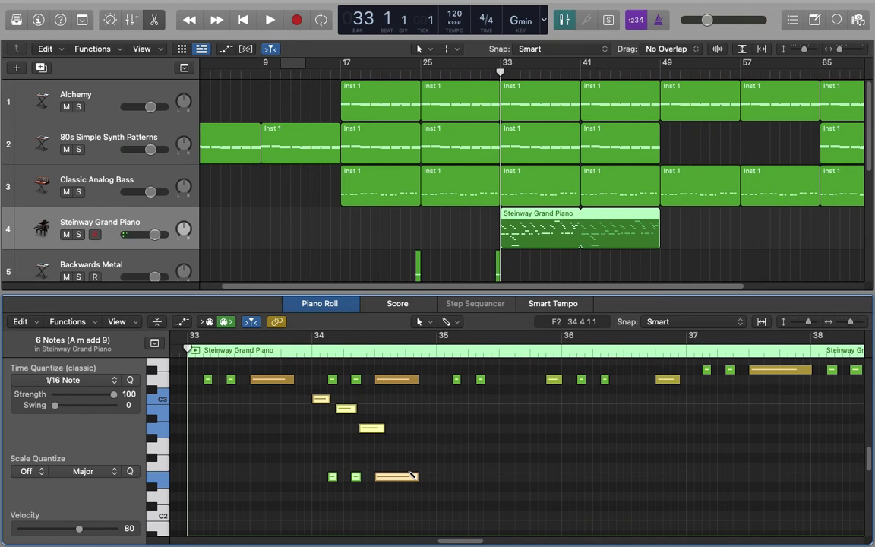
pyautogui.scroll(5, 408, 475)
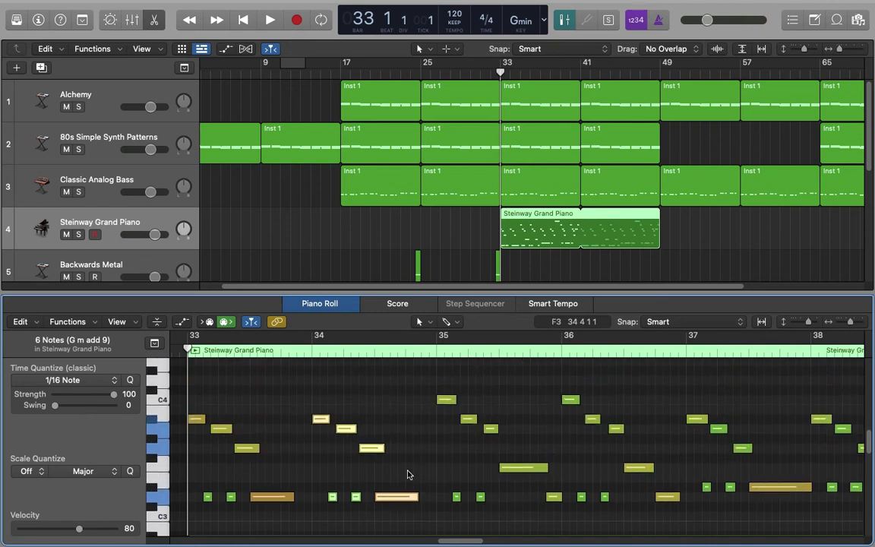
# Copy bar 34's A#3, A3 and G3 notes and set the playhead to beat 3 of bar 34
pyautogui.click(371, 408)
pyautogui.moveTo(320, 393); pyautogui.dragTo(382, 461)
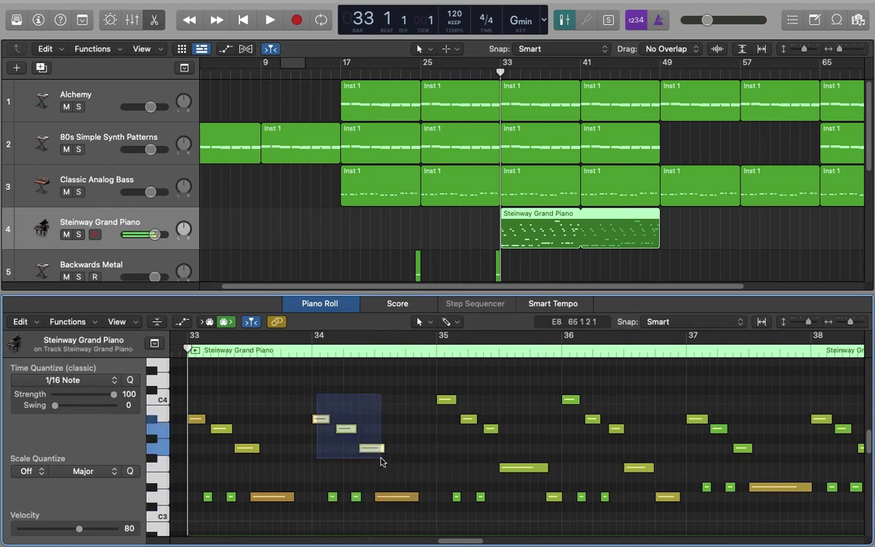
pyautogui.rightClick(320, 422)
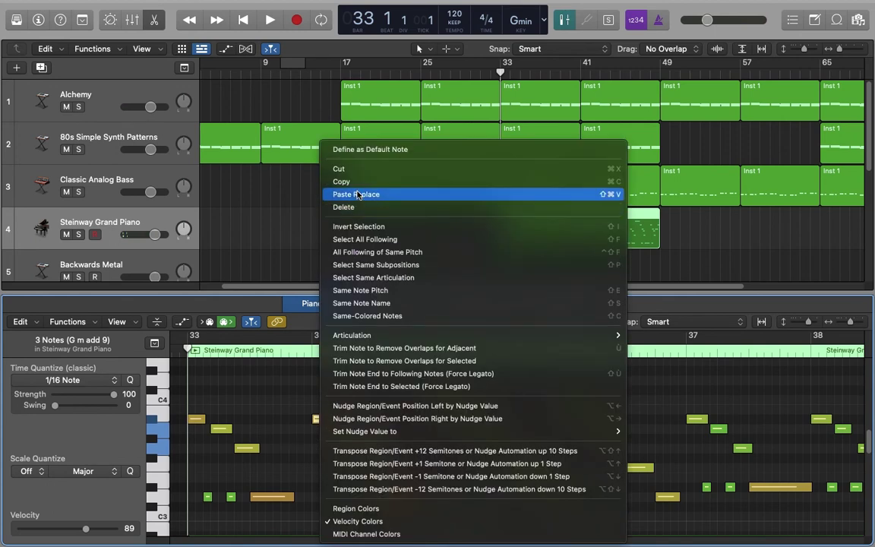
pyautogui.click(364, 184)
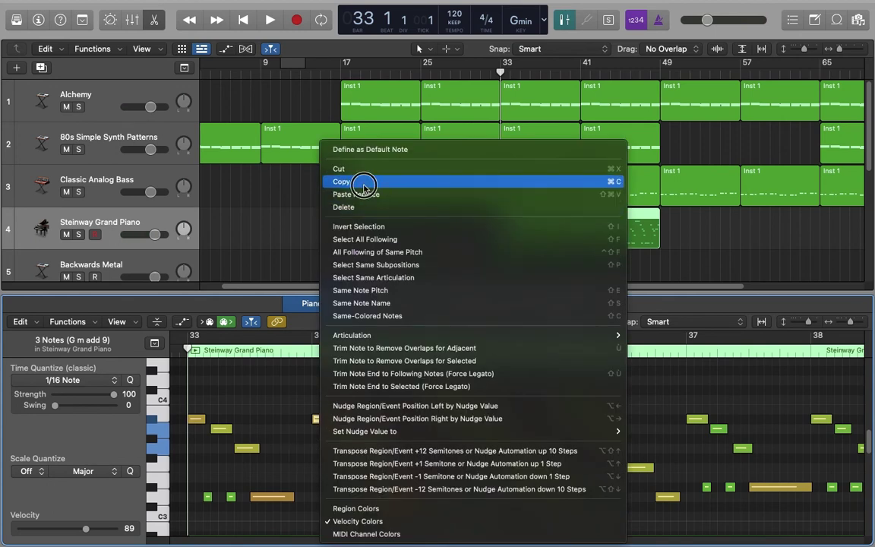
pyautogui.moveTo(214, 349); pyautogui.dragTo(375, 349)
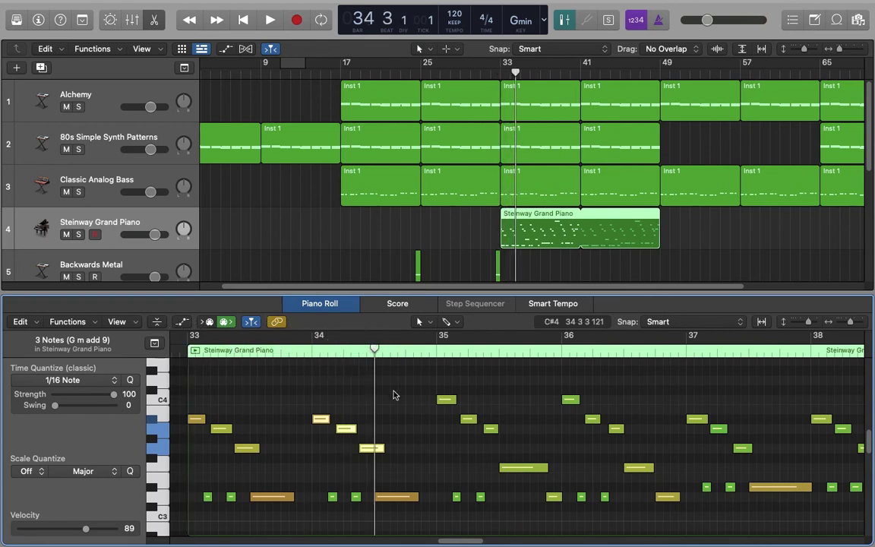
pyautogui.click(394, 394)
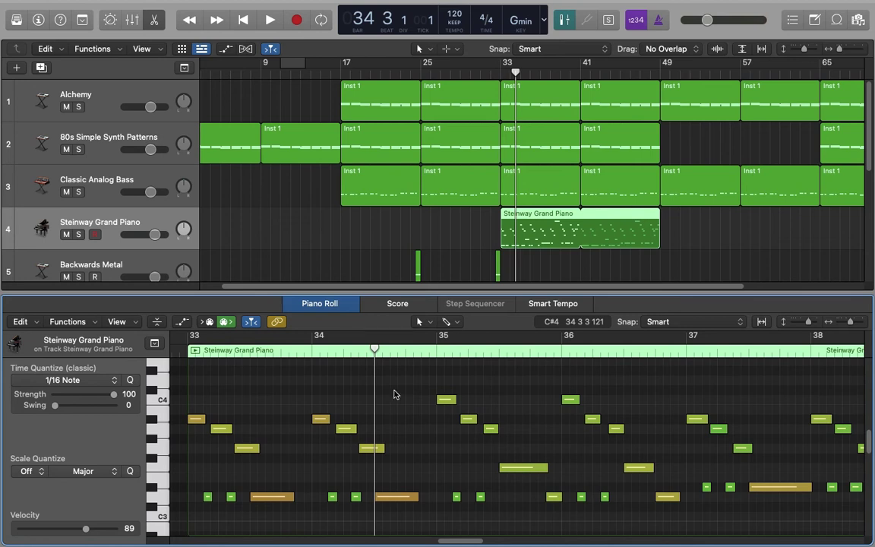
pyautogui.press('space')
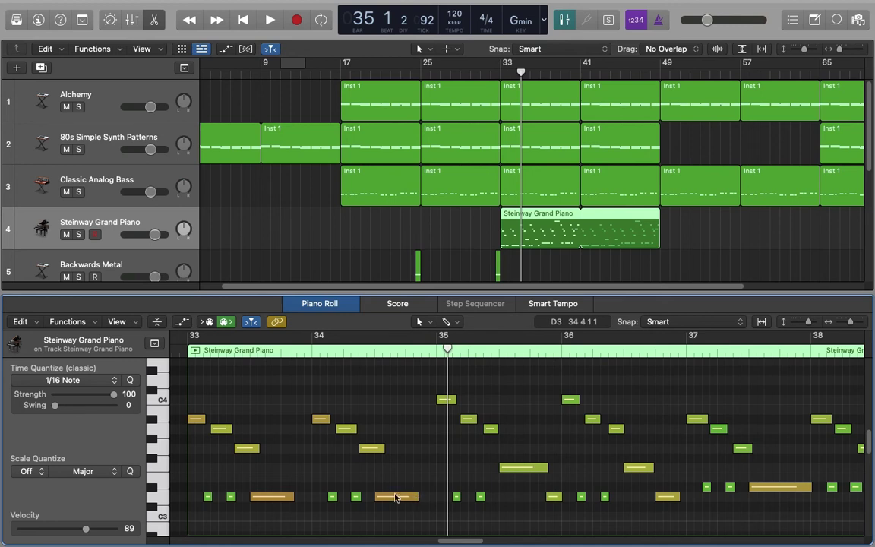
# Try adjusting the end of bar 34's long D3 note, then select all six notes in that bar
pyautogui.moveTo(396, 499)
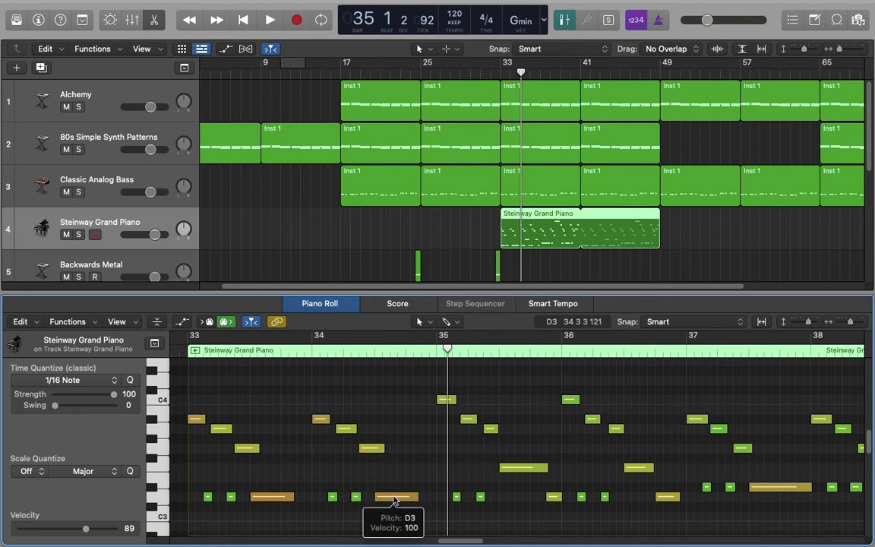
pyautogui.moveTo(416, 497)
pyautogui.mouseDown()
pyautogui.moveTo(434, 497)
pyautogui.moveTo(386, 497)
pyautogui.moveTo(434, 498)
pyautogui.moveTo(418, 499)
pyautogui.mouseUp()
pyautogui.moveTo(321, 400); pyautogui.dragTo(443, 504)
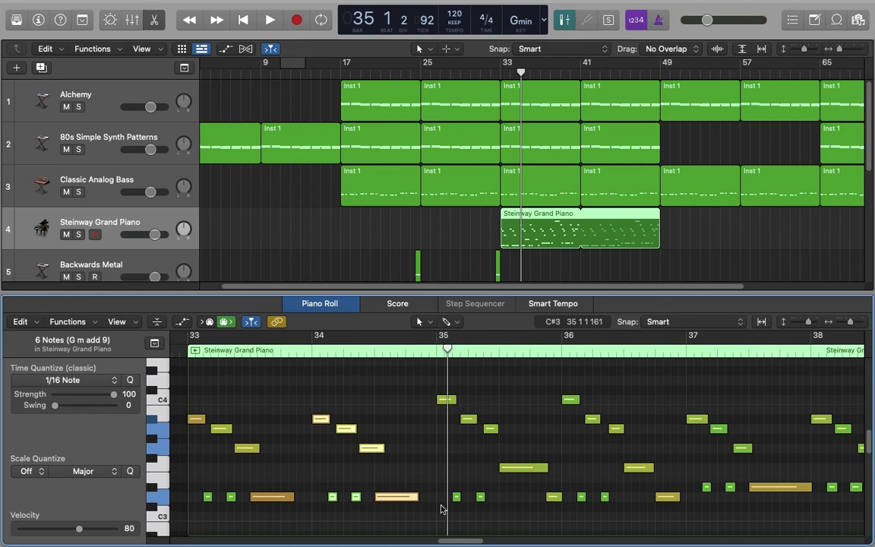
# Try resizing bar 38's second short D#3 note with the Finger Tool, then return to the Pointer Tool
pyautogui.hscroll(-3, 442, 506)
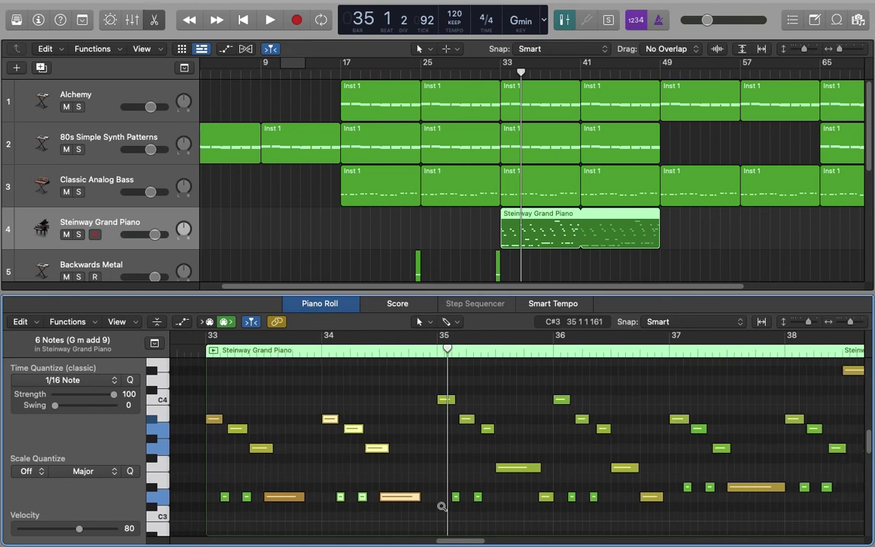
pyautogui.scroll(-4, 442, 507)
pyautogui.hscroll(-2, 442, 507)
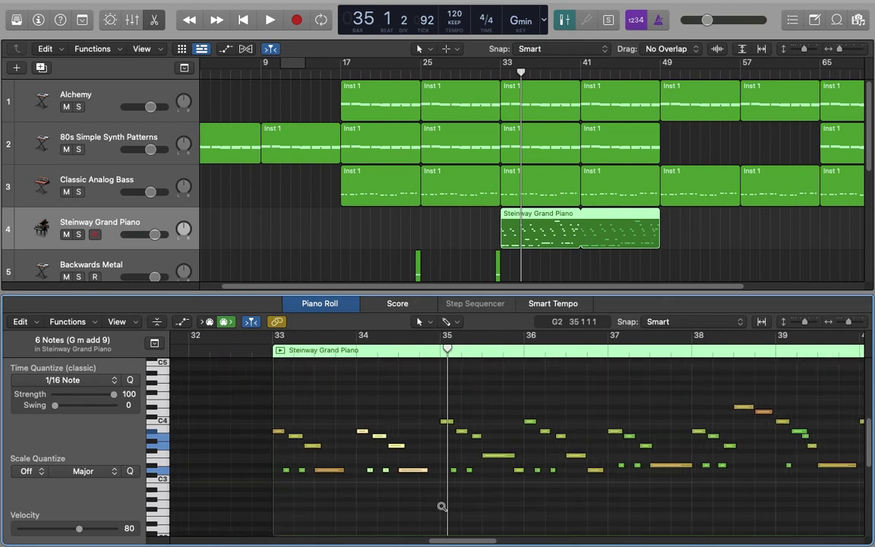
pyautogui.hscroll(-3, 442, 506)
pyautogui.hscroll(-2, 442, 507)
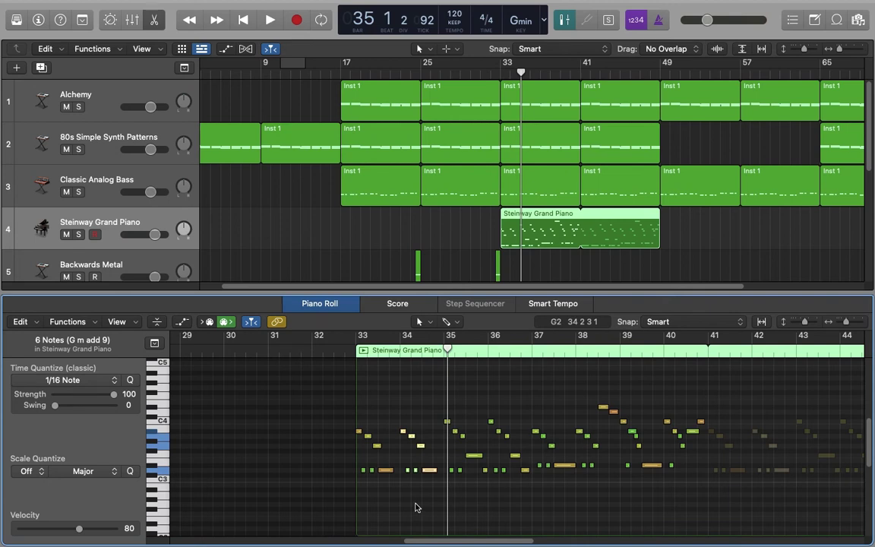
pyautogui.click(414, 505)
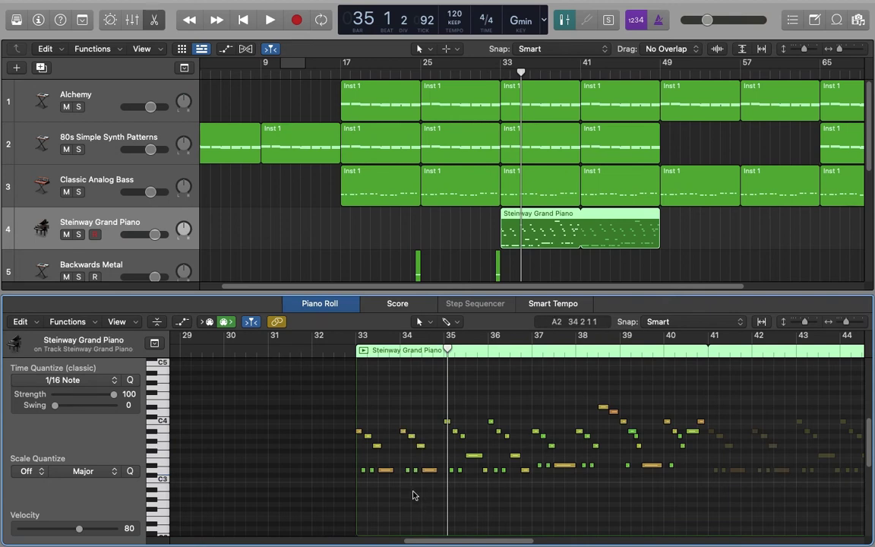
pyautogui.click(428, 322)
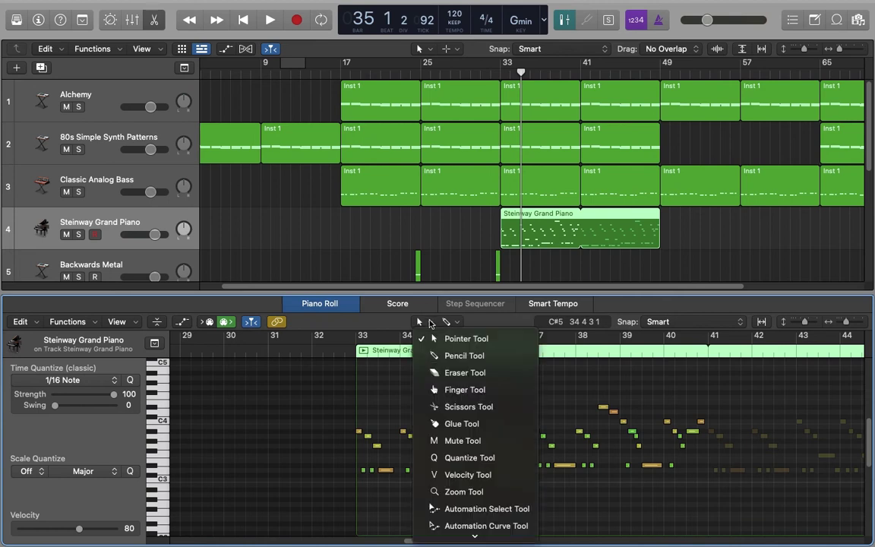
pyautogui.click(463, 390)
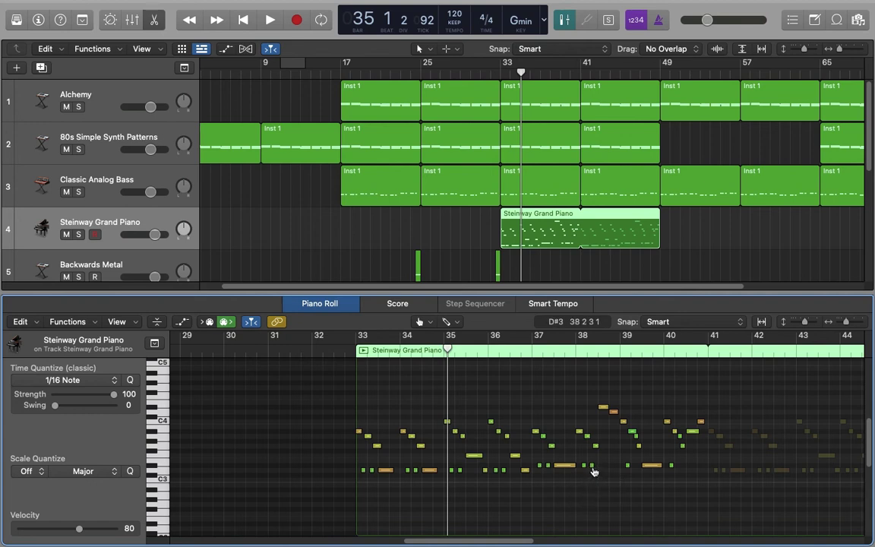
pyautogui.moveTo(593, 472)
pyautogui.mouseDown()
pyautogui.moveTo(652, 469)
pyautogui.moveTo(610, 471)
pyautogui.mouseUp()
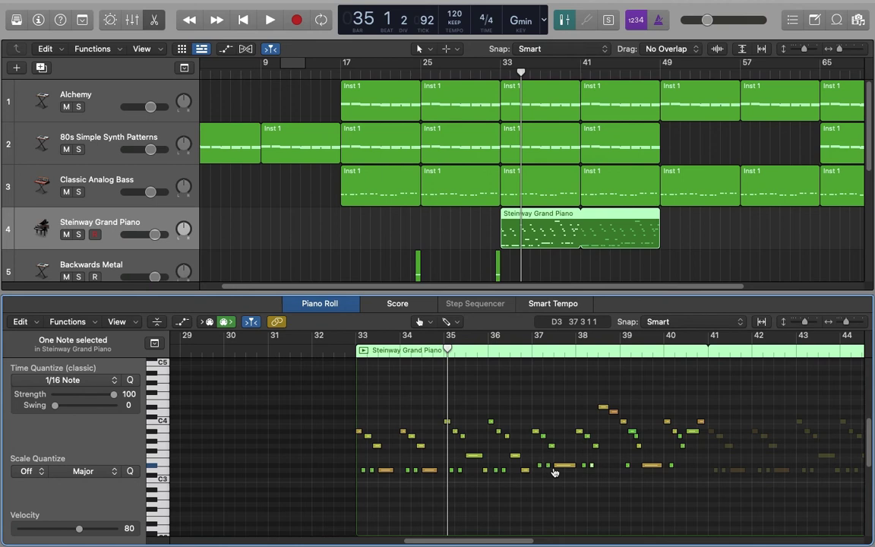
pyautogui.scroll(5, 555, 472)
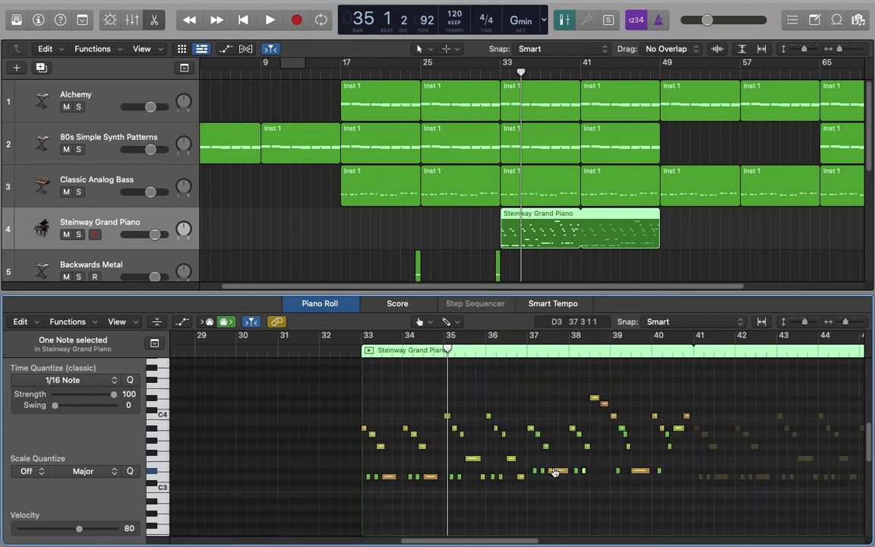
pyautogui.scroll(3, 557, 467)
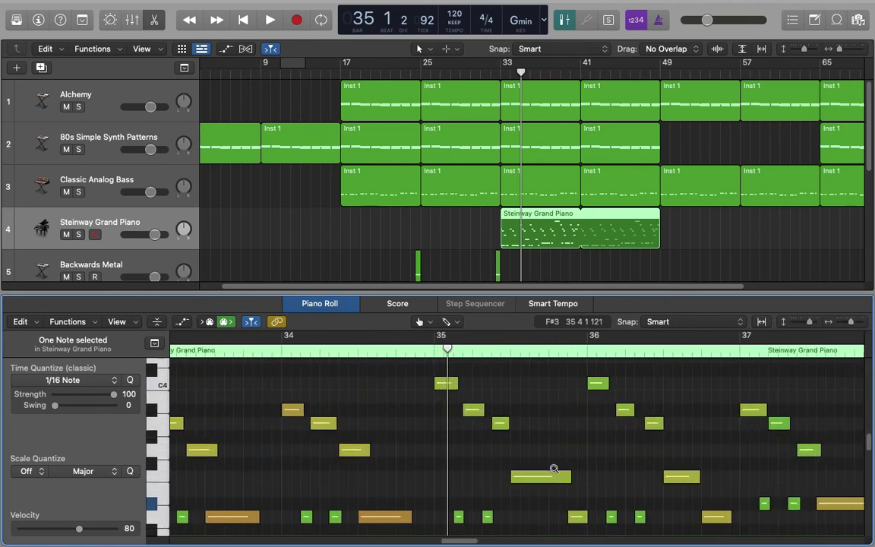
pyautogui.hscroll(-5, 513, 469)
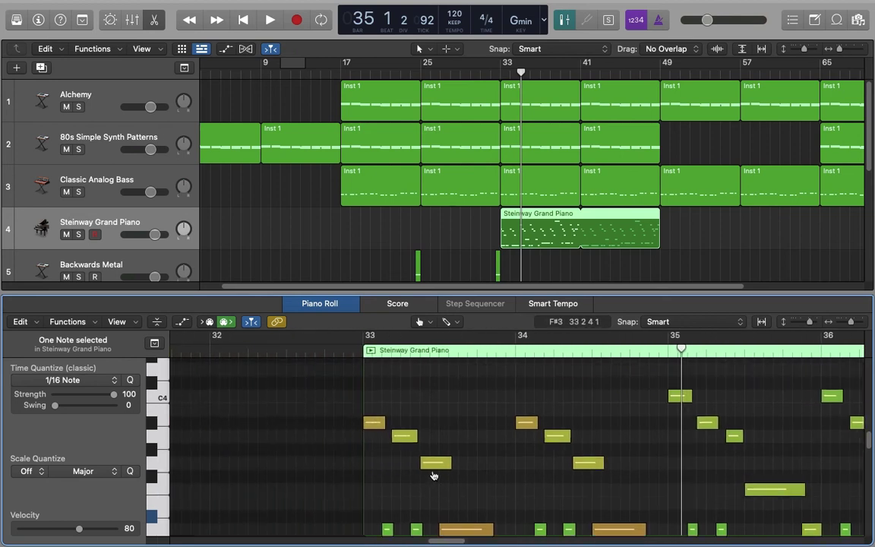
pyautogui.click(431, 322)
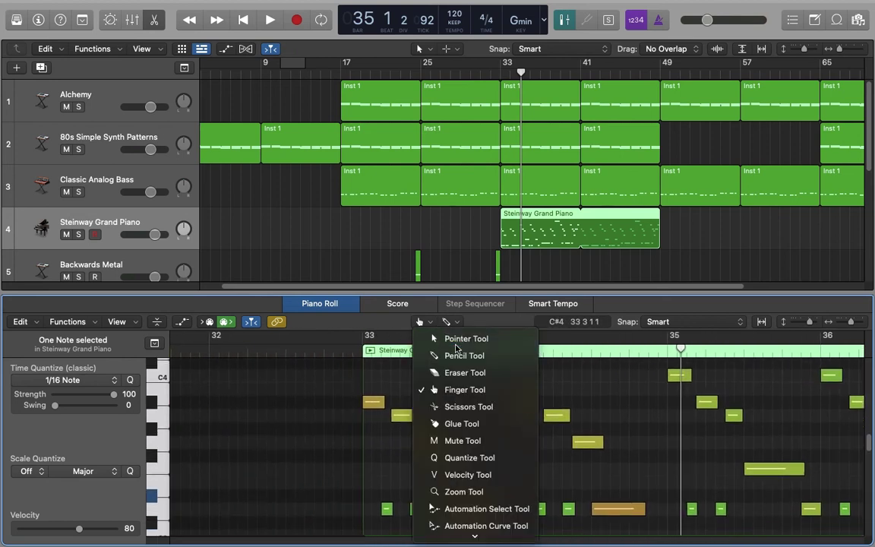
pyautogui.click(455, 340)
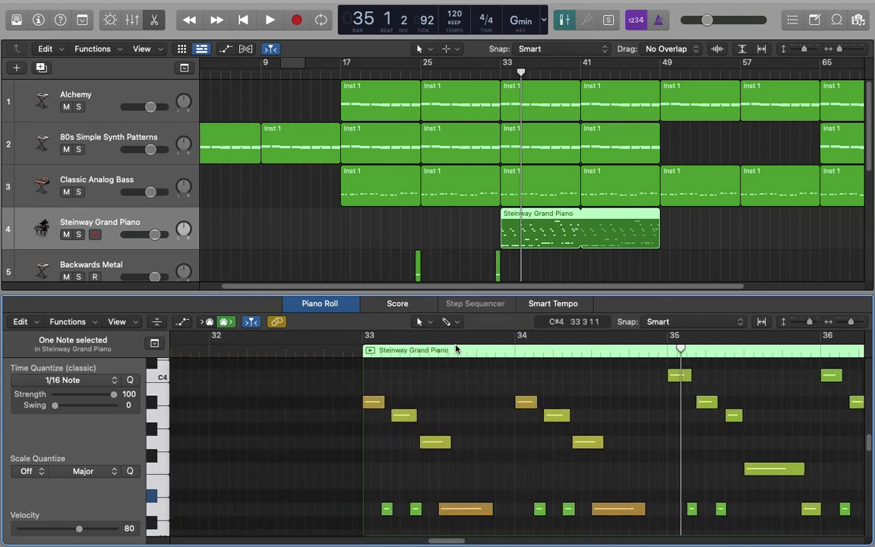
# Select bar 33's long D3 note, lower its velocity to 46, then bring it back to 100
pyautogui.click(470, 472)
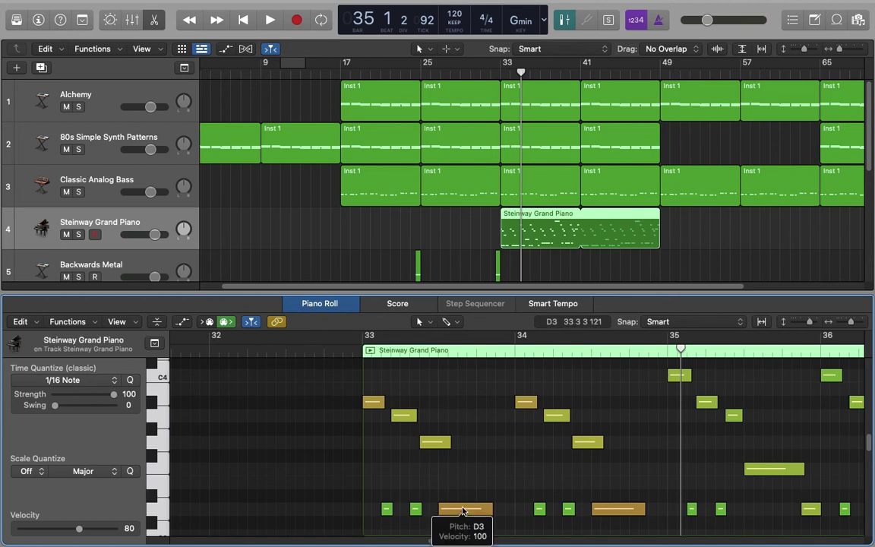
pyautogui.click(463, 510)
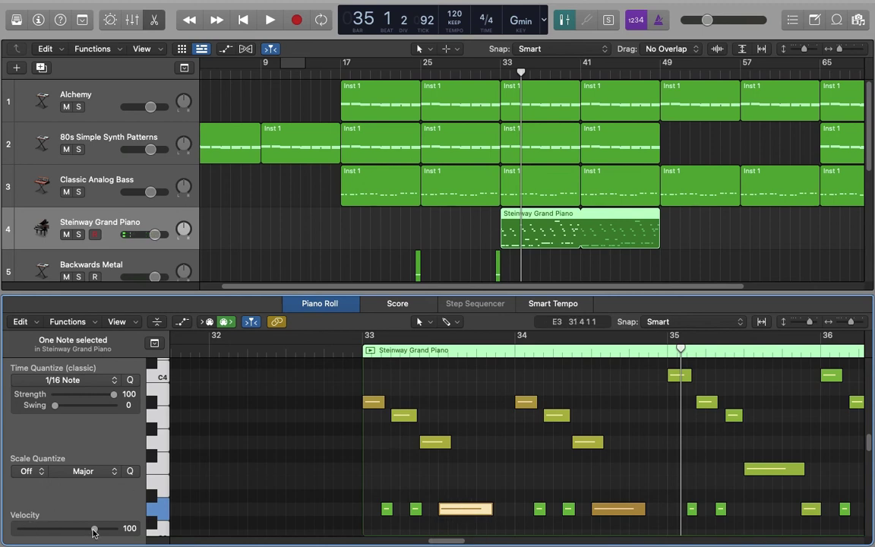
pyautogui.moveTo(94, 531); pyautogui.dragTo(54, 530)
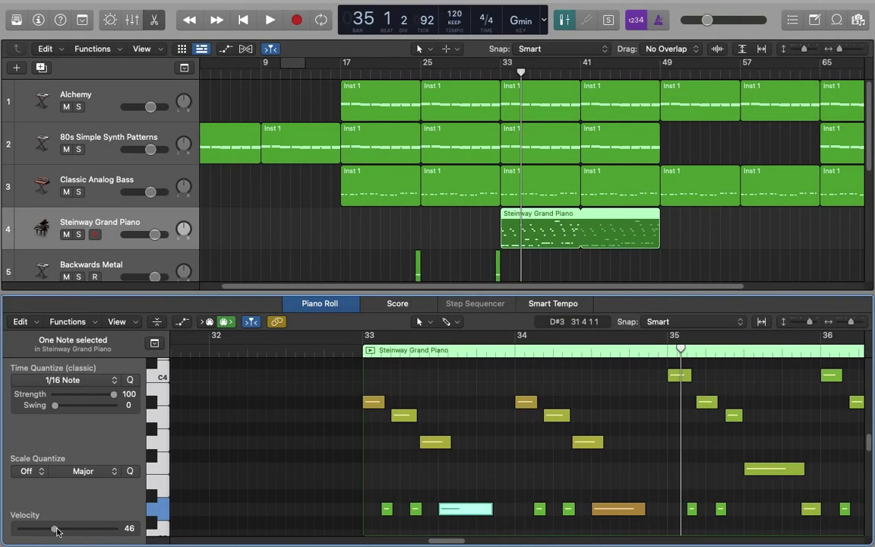
pyautogui.moveTo(56, 529); pyautogui.dragTo(94, 529)
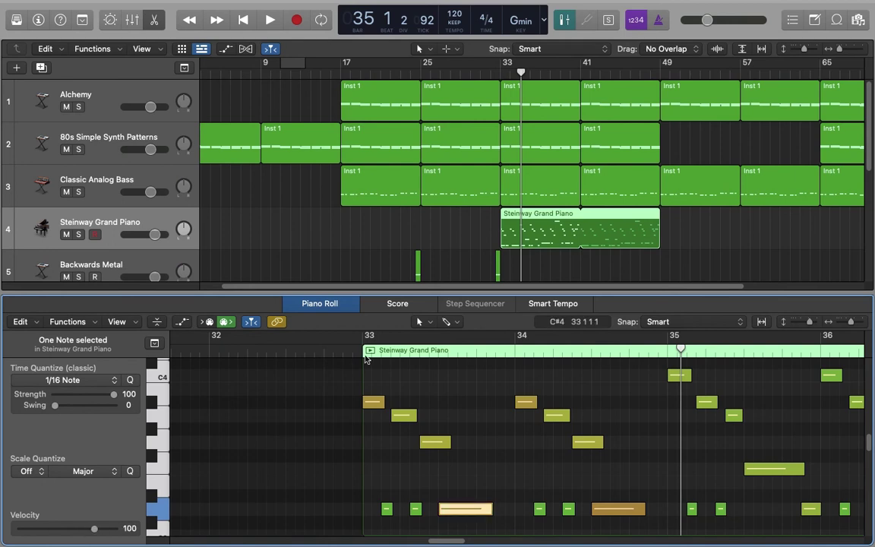
# Lower the velocity of bar 33's long D3 note to 89 using the Velocity Tool
pyautogui.click(431, 322)
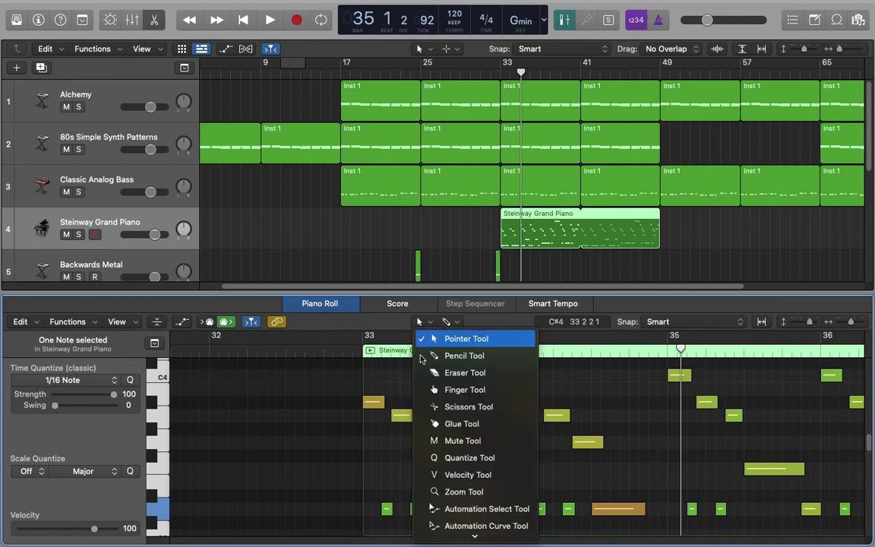
pyautogui.click(459, 474)
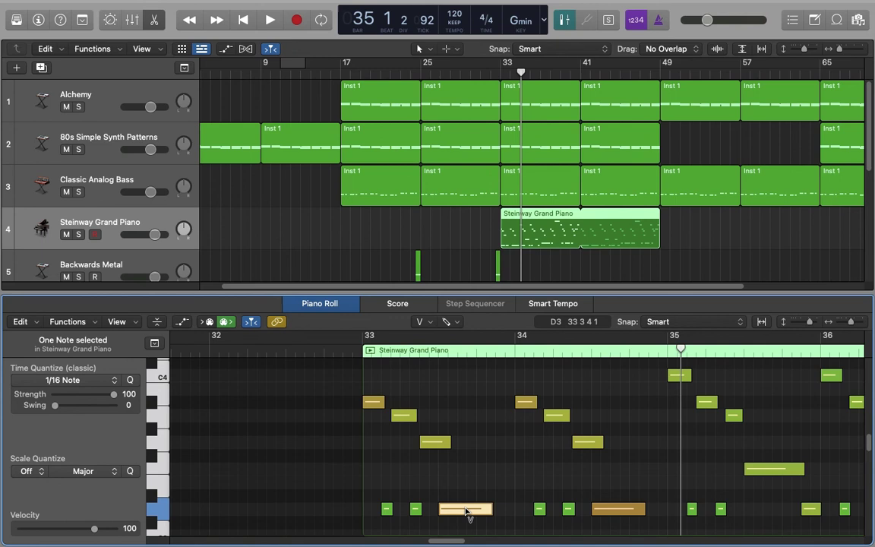
pyautogui.click(466, 510)
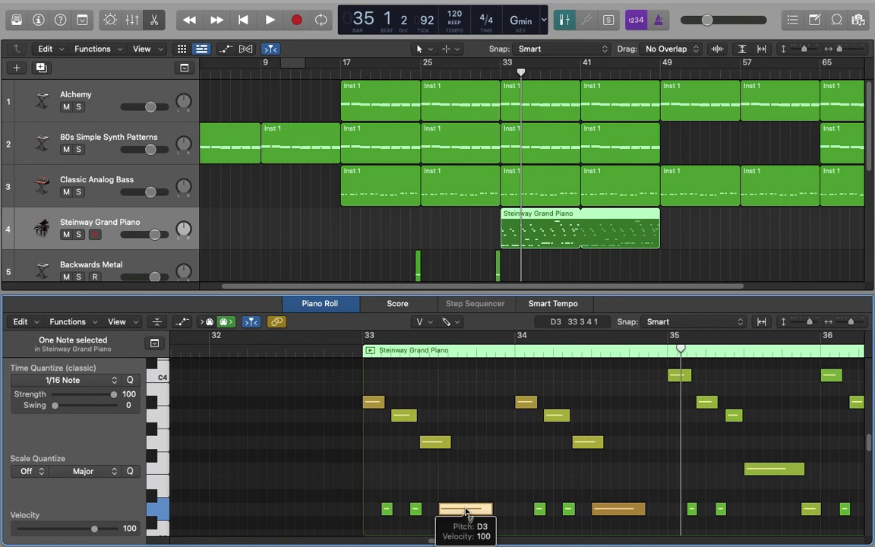
pyautogui.moveTo(466, 510)
pyautogui.mouseDown()
pyautogui.moveTo(463, 429)
pyautogui.moveTo(466, 491)
pyautogui.mouseUp()
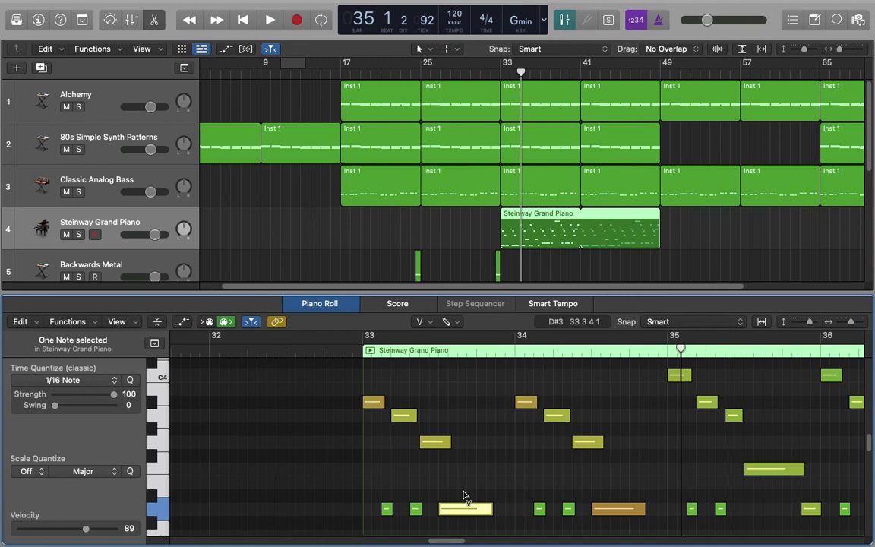
# Raise the long D3 note's velocity to 95, switch back to the Pointer Tool and undo the velocity change
pyautogui.moveTo(465, 508)
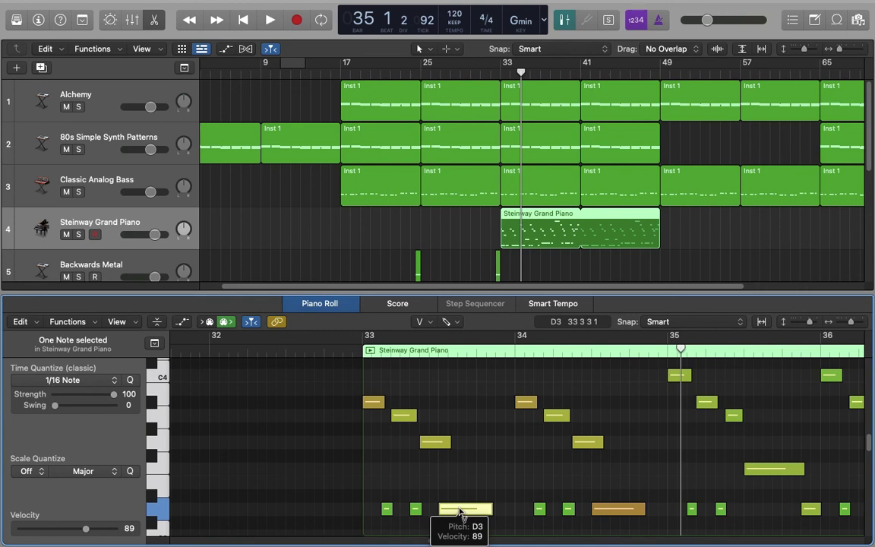
pyautogui.moveTo(460, 511); pyautogui.dragTo(471, 418)
pyautogui.click(418, 322)
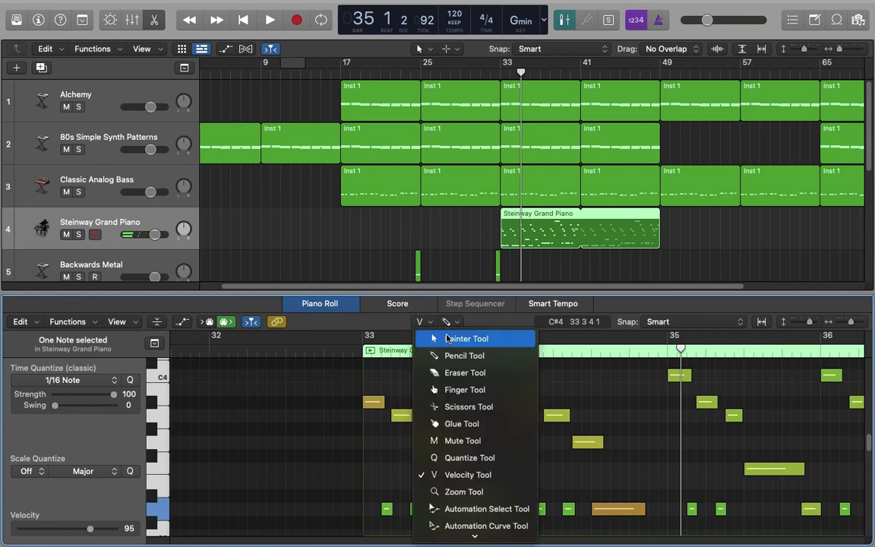
pyautogui.click(447, 338)
pyautogui.press('super+z')
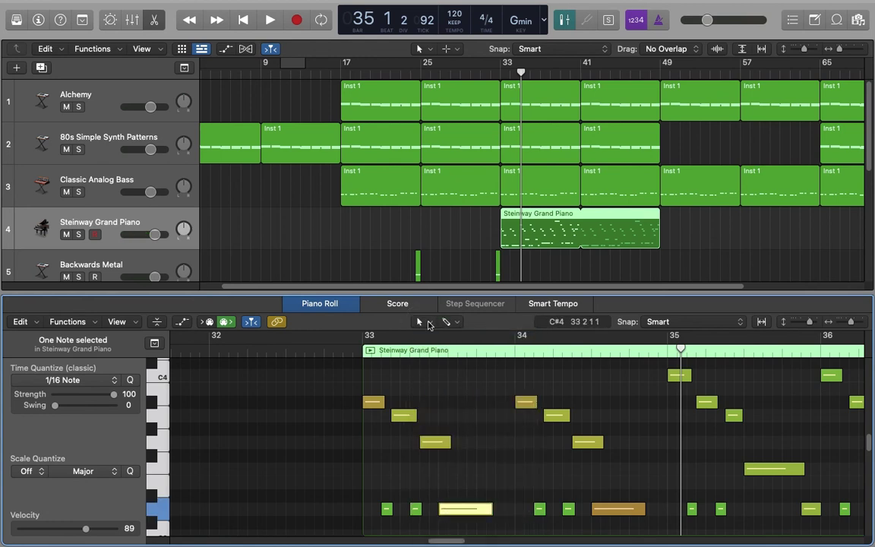
# Select bar 33's six notes, raise their velocities together as far as possible, check the A#3 note, and undo the increase
pyautogui.moveTo(375, 380); pyautogui.dragTo(480, 520)
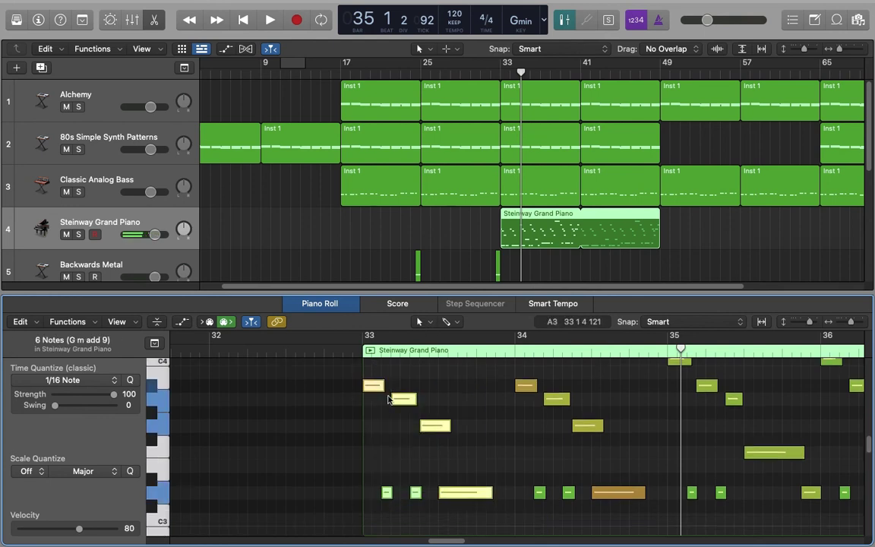
pyautogui.click(430, 455)
pyautogui.moveTo(373, 370); pyautogui.dragTo(493, 504)
pyautogui.moveTo(81, 530); pyautogui.dragTo(153, 540)
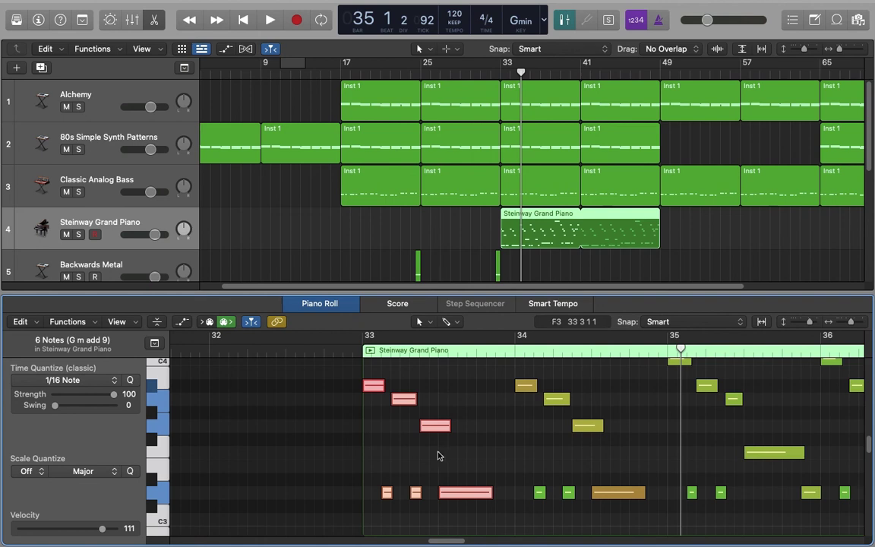
pyautogui.click(452, 464)
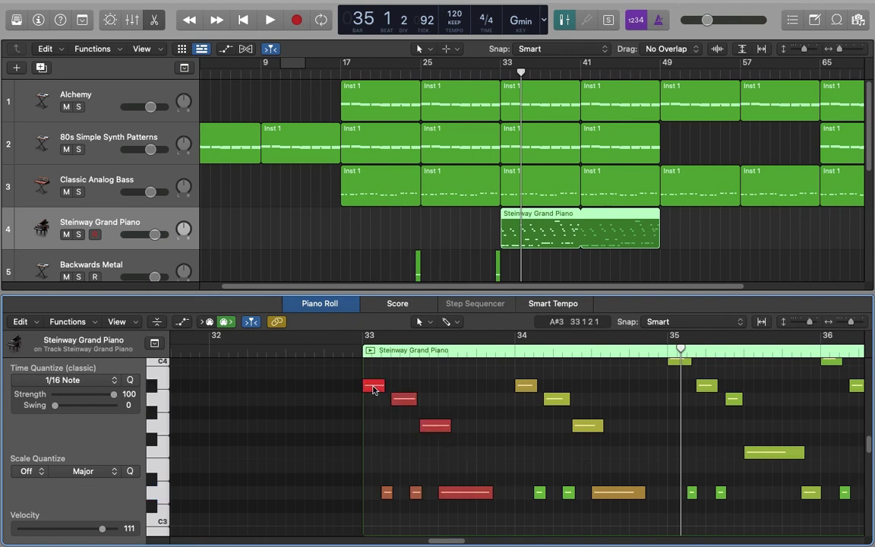
pyautogui.click(375, 389)
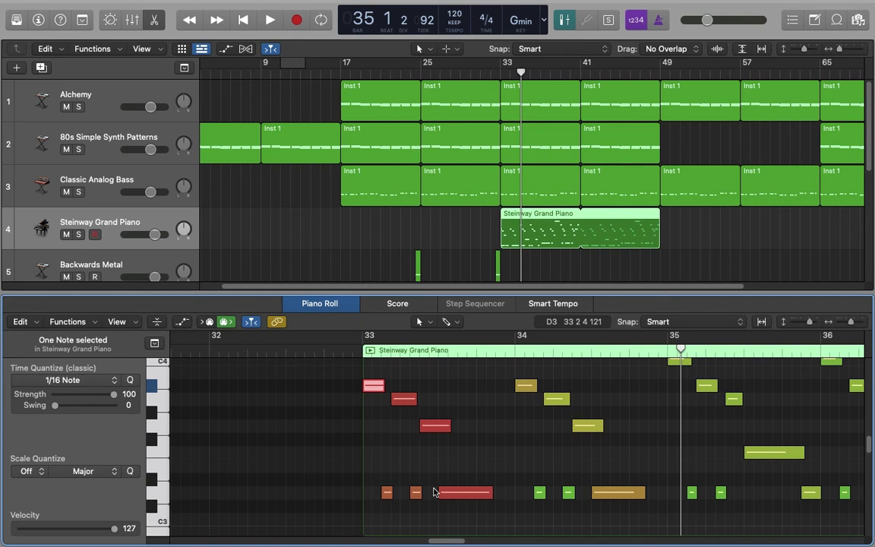
pyautogui.press('super+z')
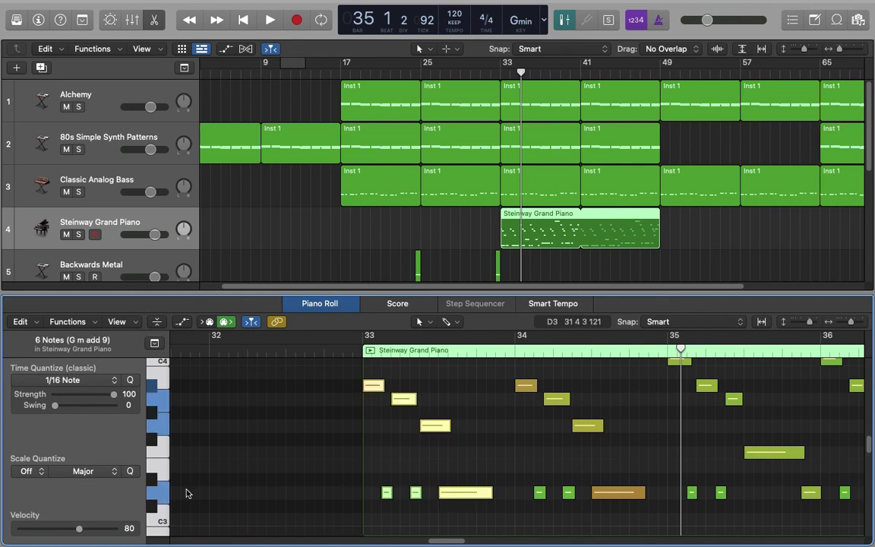
# Try lowering the velocity of bar 33's six selected notes to 1, then undo the change
pyautogui.moveTo(79, 527); pyautogui.dragTo(10, 529)
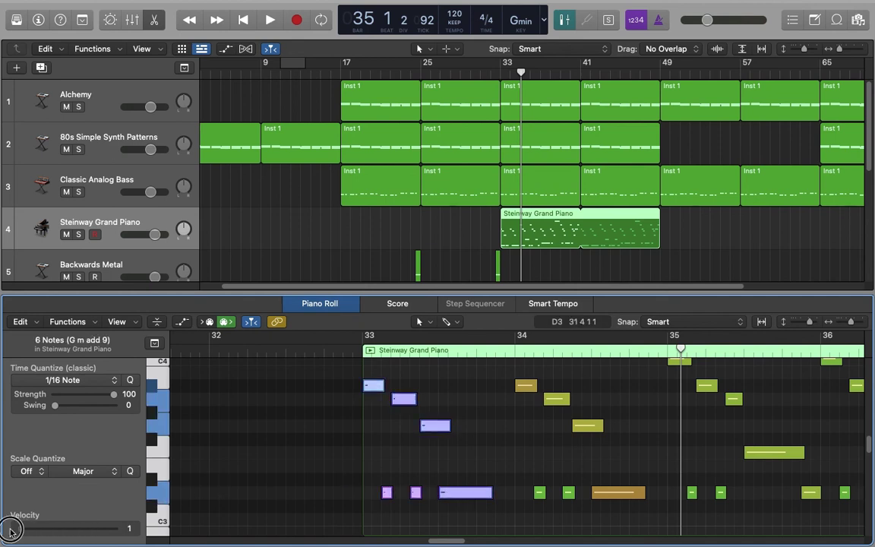
pyautogui.click(416, 465)
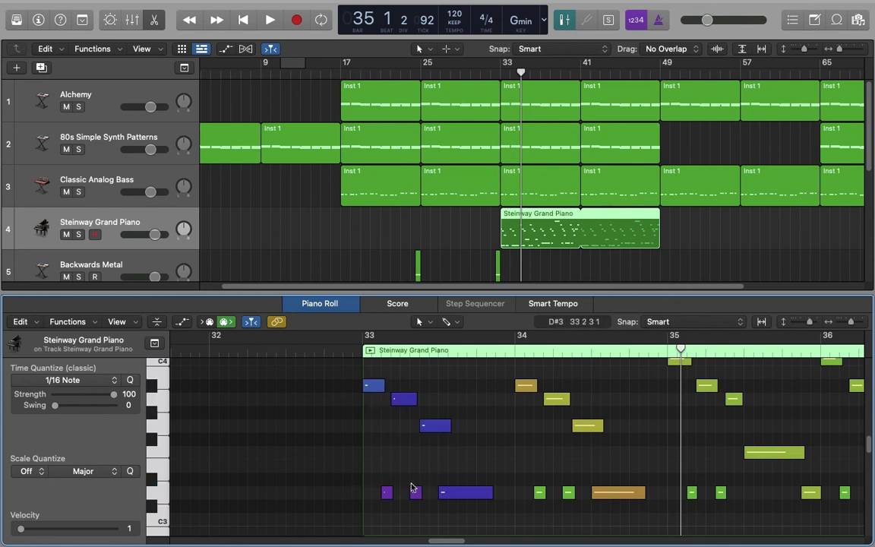
pyautogui.press('super+z')
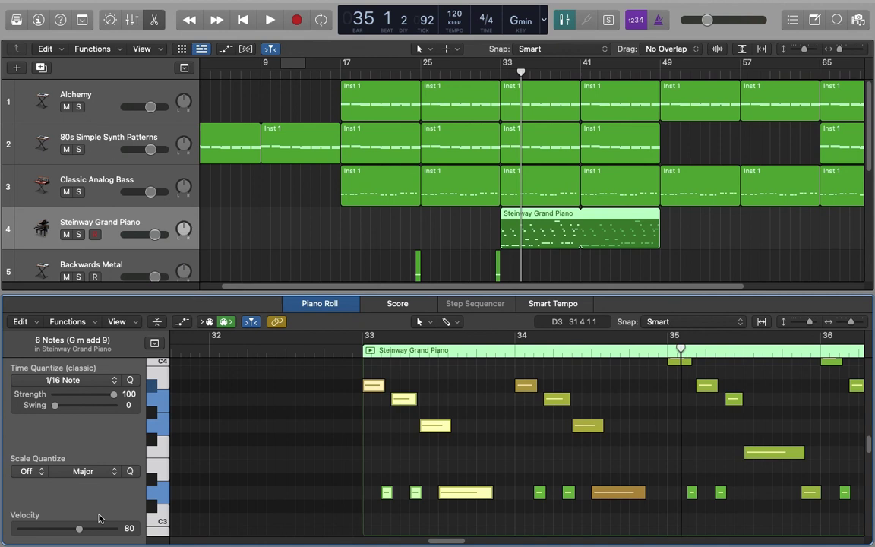